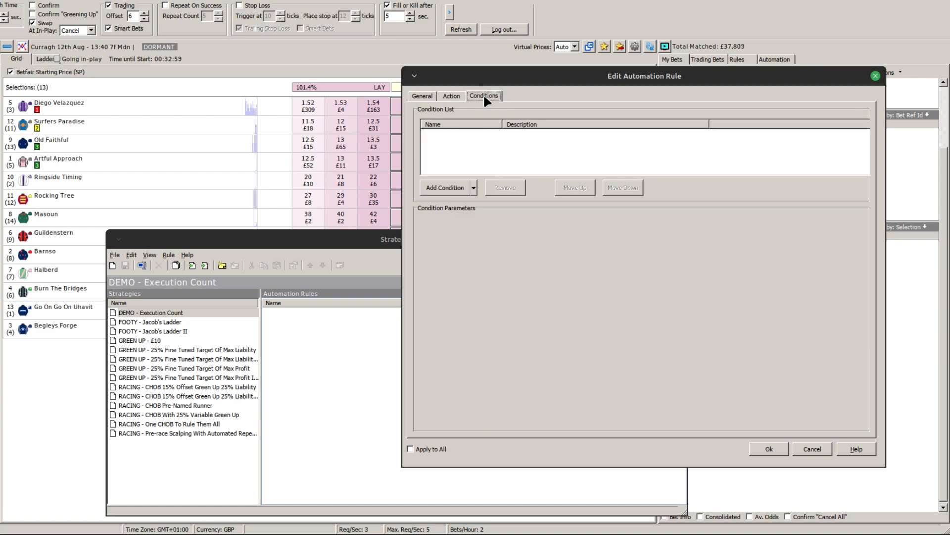
- Examine the conditions available for the automation rule and its general start time and execution settings
left_click(473, 188)
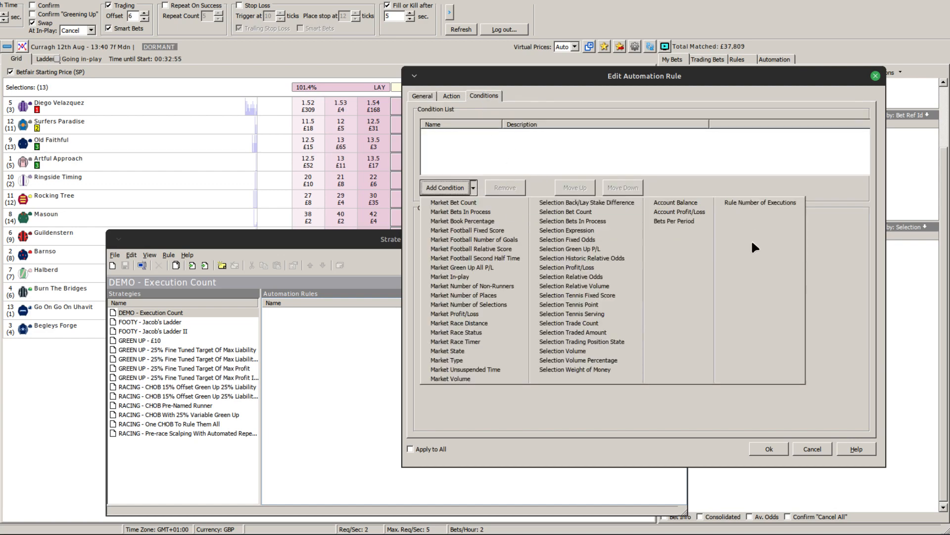
left_click(617, 408)
left_click(424, 96)
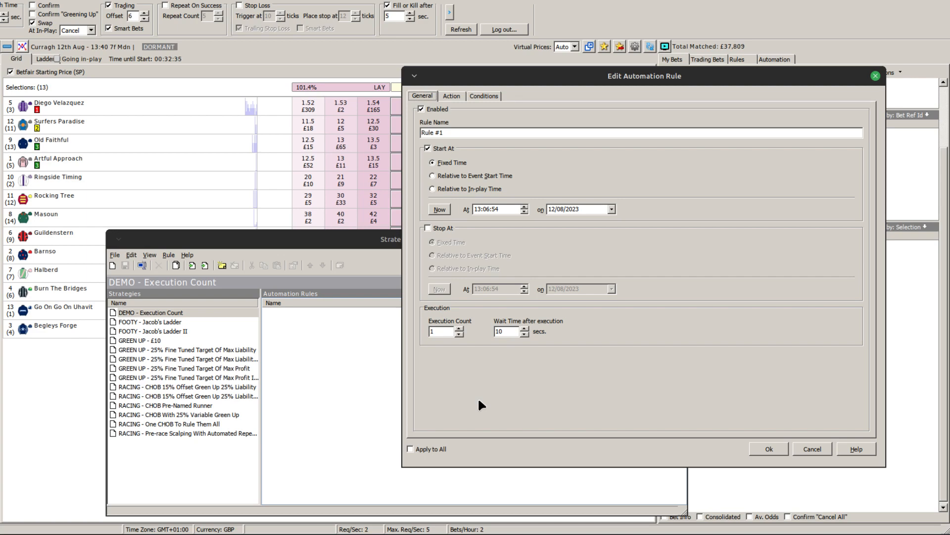
left_click(475, 96)
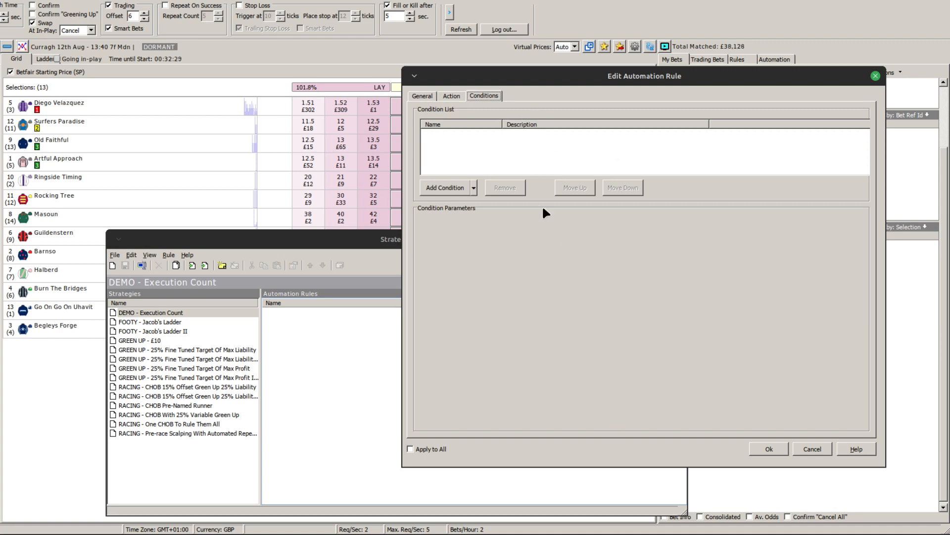
left_click(422, 96)
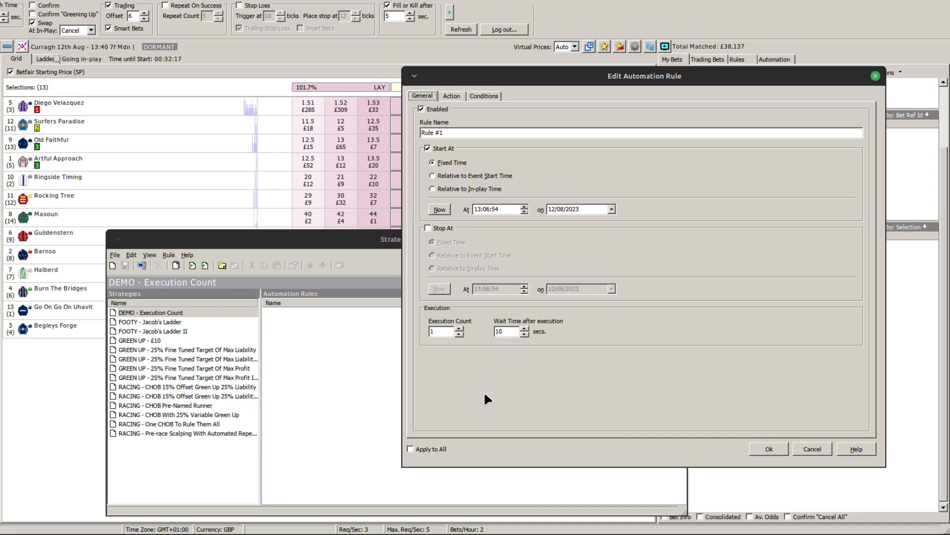
left_click(480, 95)
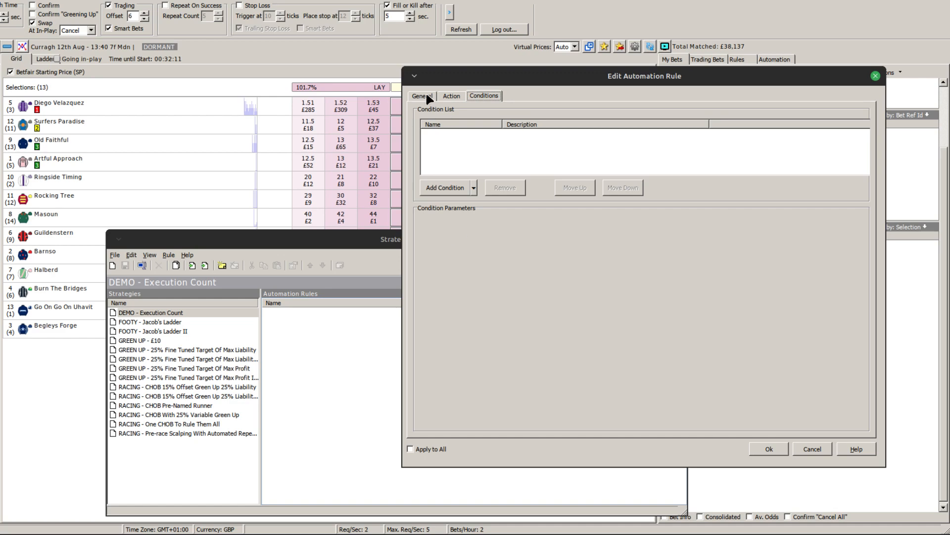
- Set the rule's action to Place a Bet at Best Back Odds plus 10 ticks with a fixed amount of 10
left_click(444, 95)
left_click(471, 121)
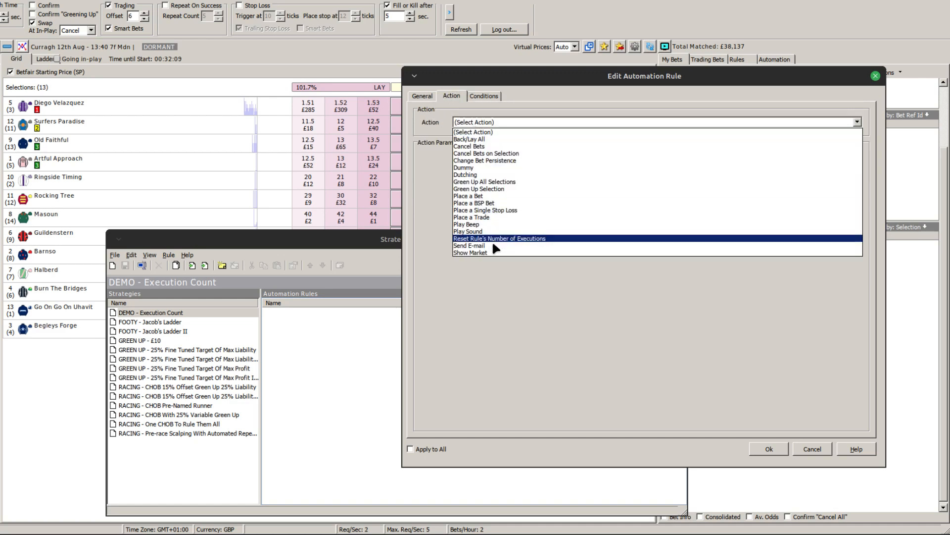
left_click(474, 196)
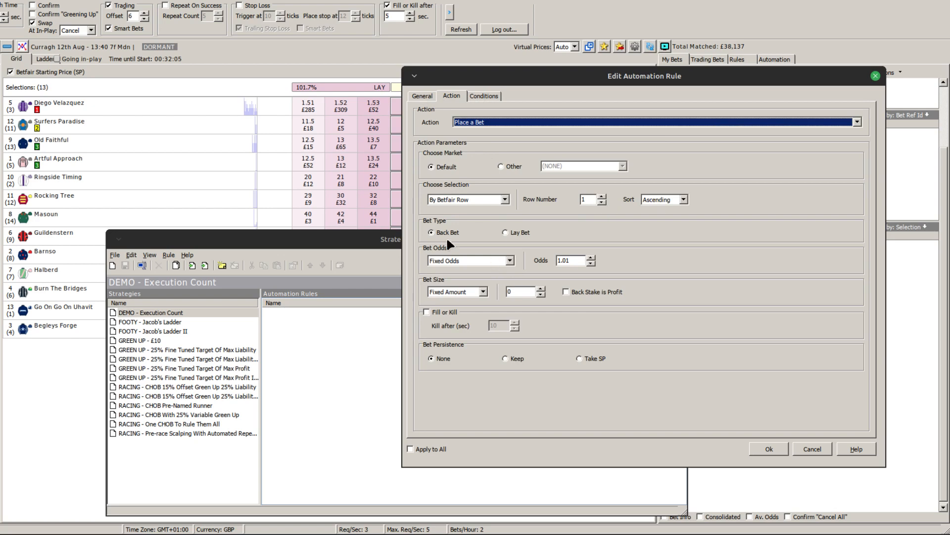
left_click(468, 260)
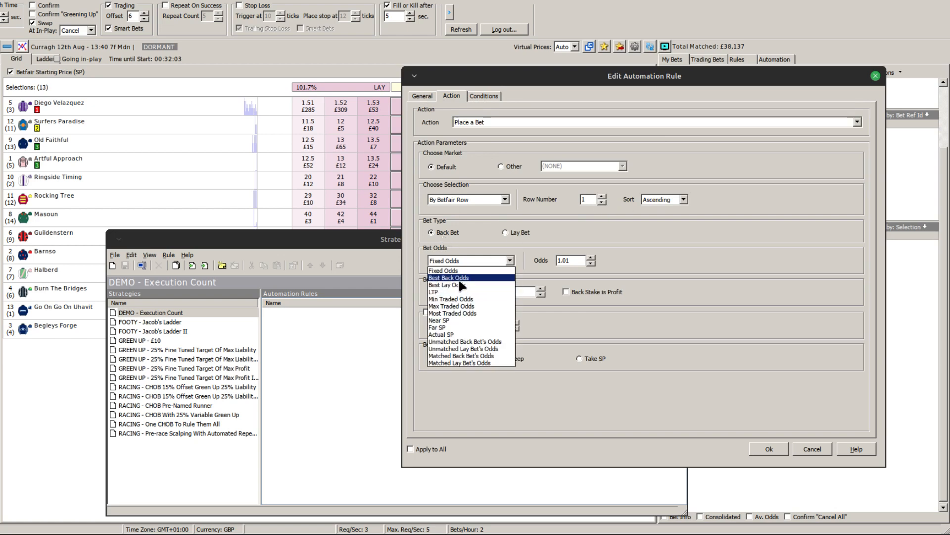
left_click(458, 273)
double_click(576, 260)
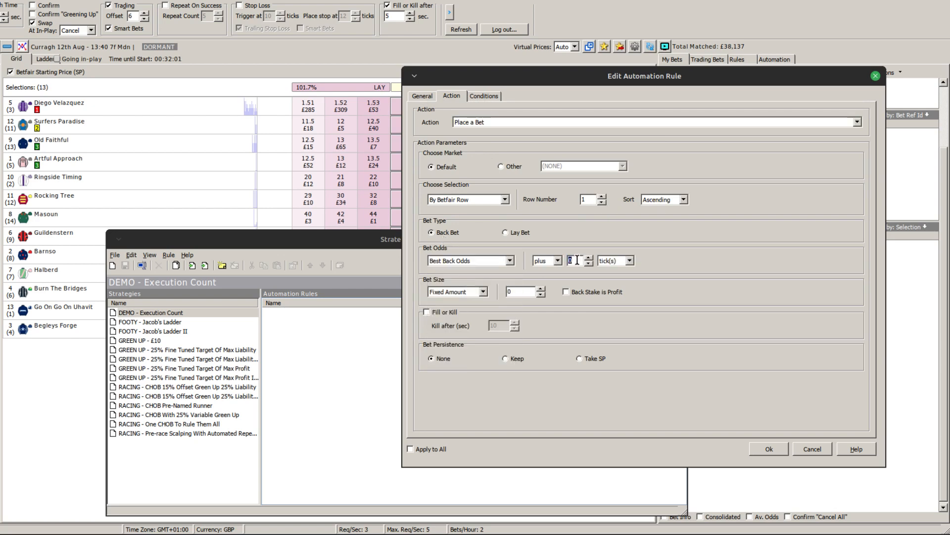
type("10")
double_click(520, 293)
type("10")
- Accept the rule with its general settings and save the DEMO - Execution Count strategy
left_click(422, 96)
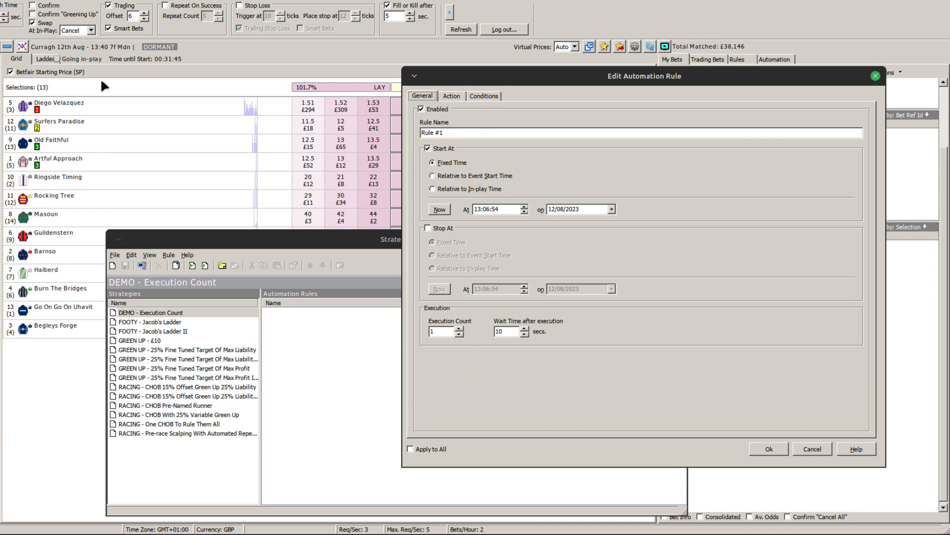
left_click(40, 56)
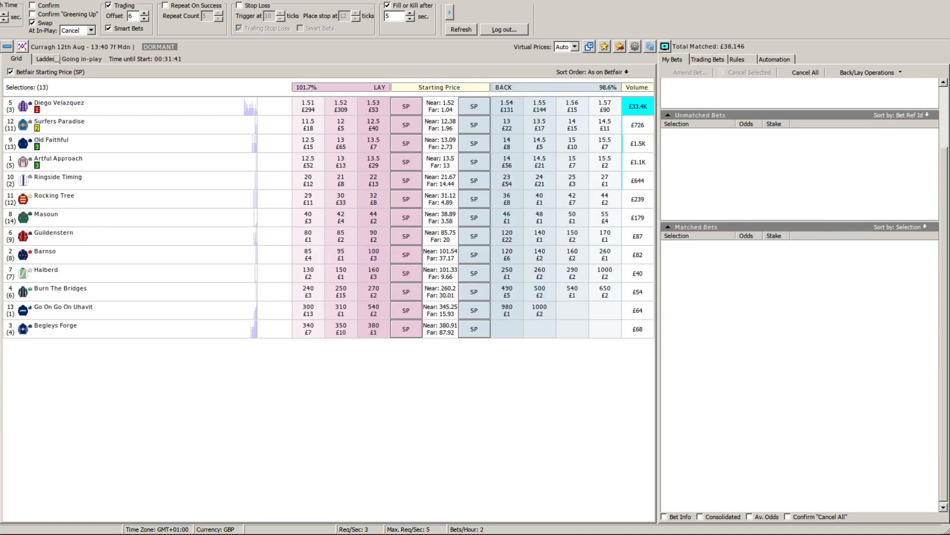
key("alt+Tab")
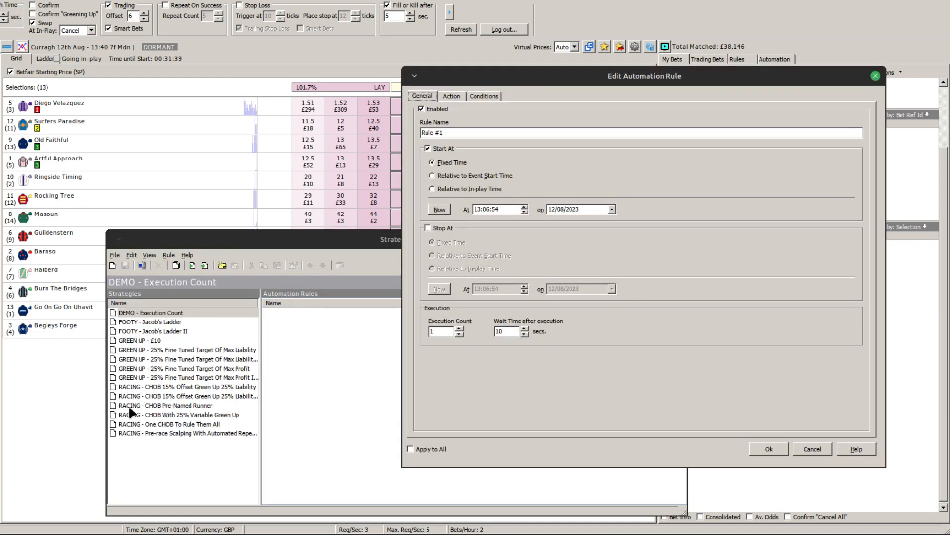
left_click(767, 449)
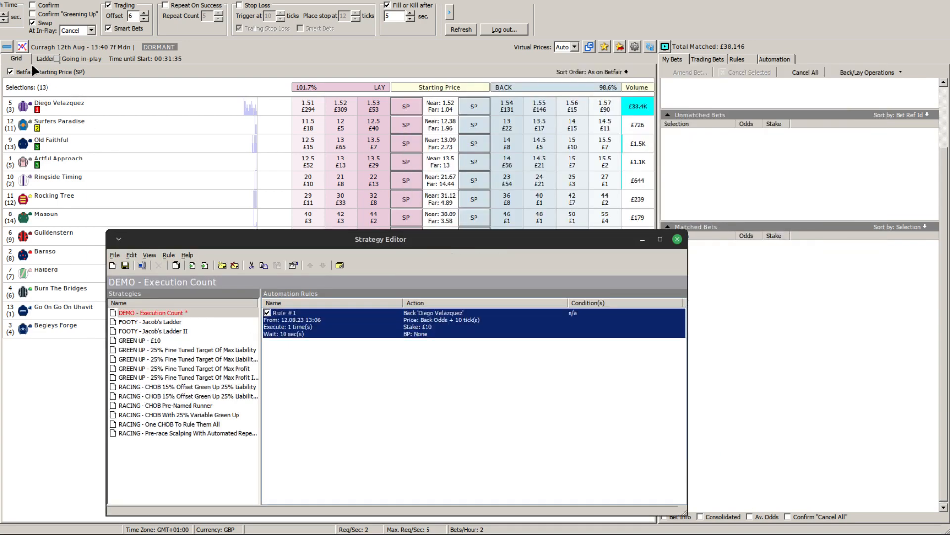
left_click(126, 265)
- Show the market in ladder view and apply the DEMO - Execution Count strategy to it
left_click(48, 59)
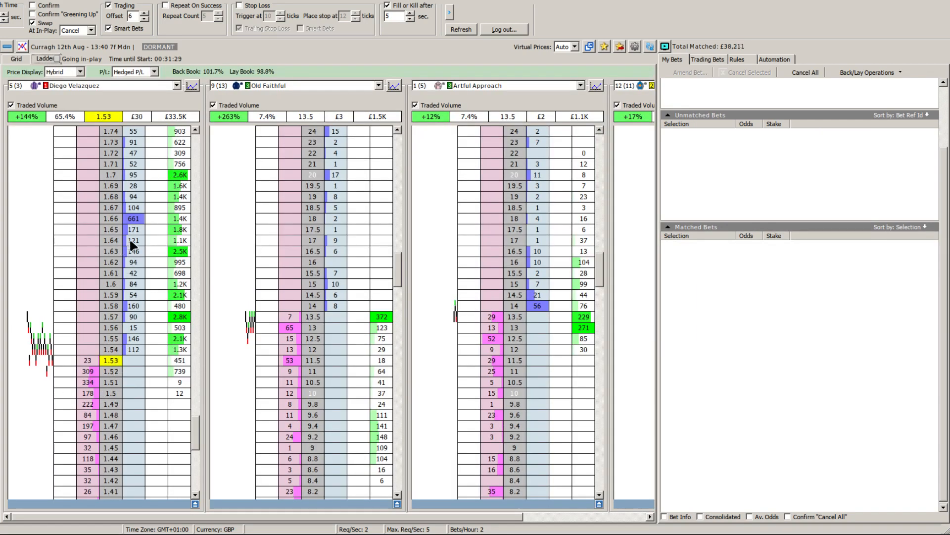
left_click(780, 58)
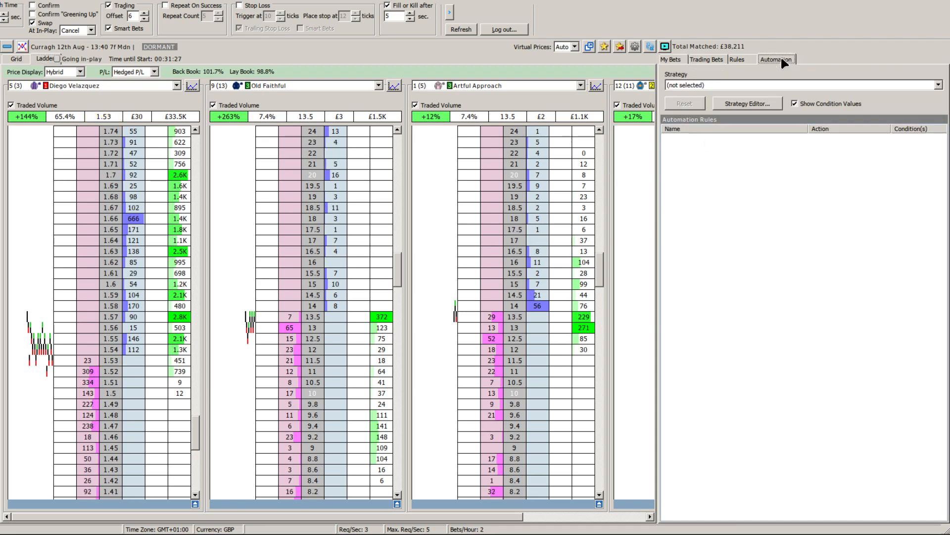
left_click(729, 83)
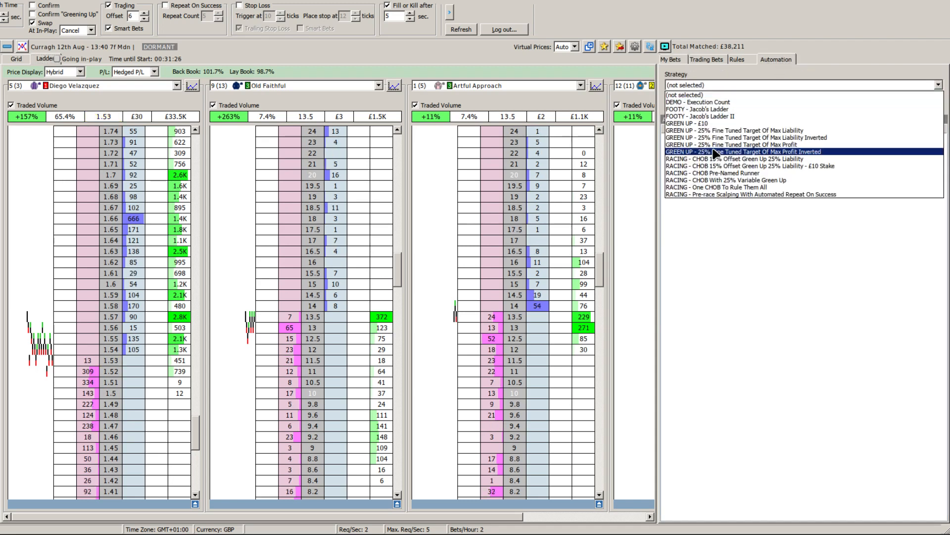
left_click(711, 103)
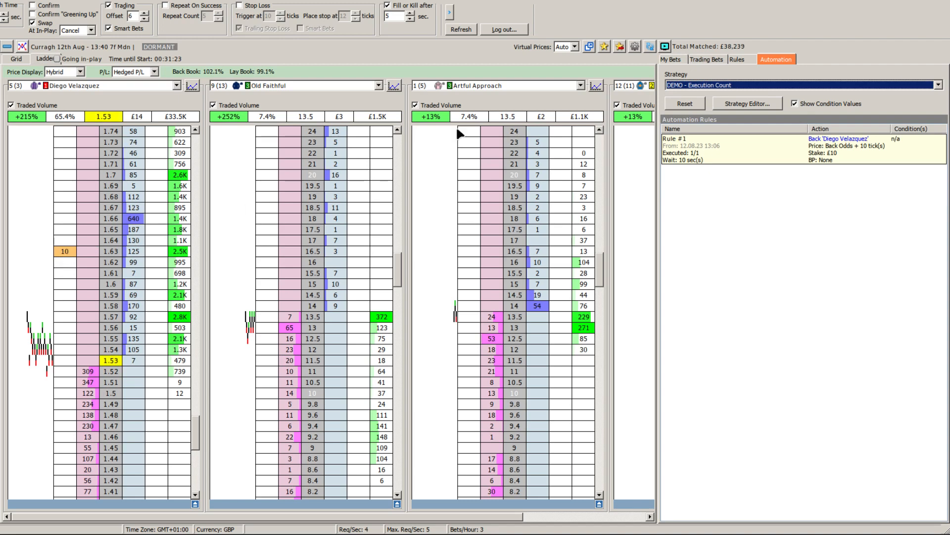
- Cancel the market's open bets and reset the applied strategy
left_click(672, 60)
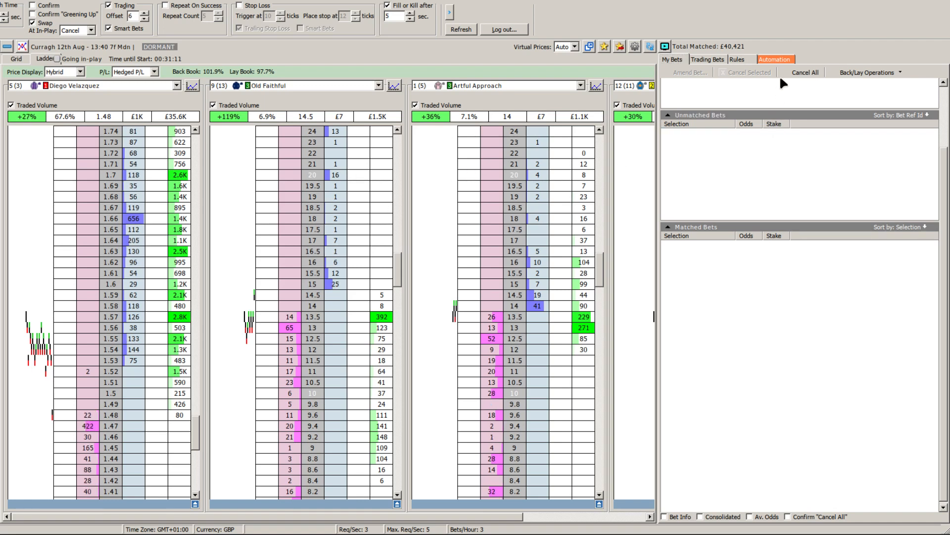
left_click(774, 57)
left_click(685, 101)
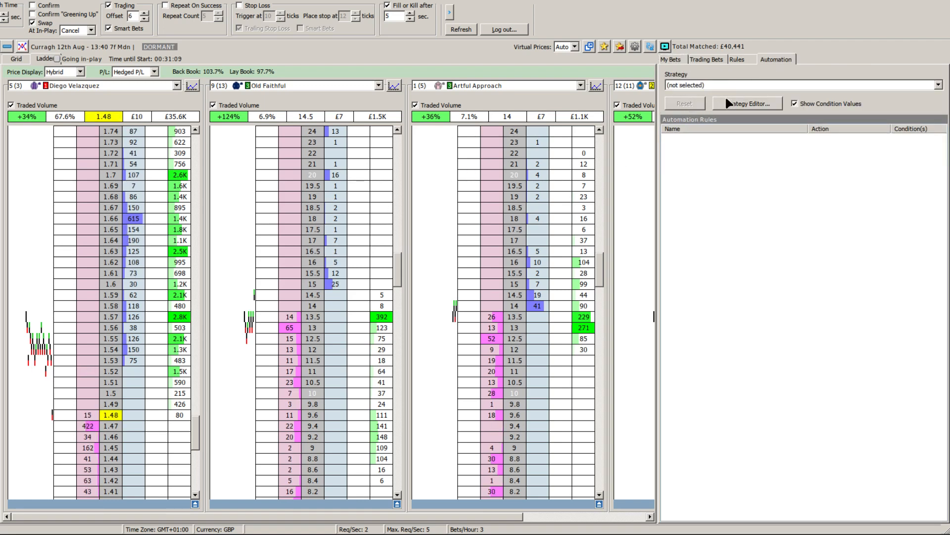
- Set Rule #1's execution count to 5 and its wait time after execution to 5 seconds, and save the strategy
left_click(729, 103)
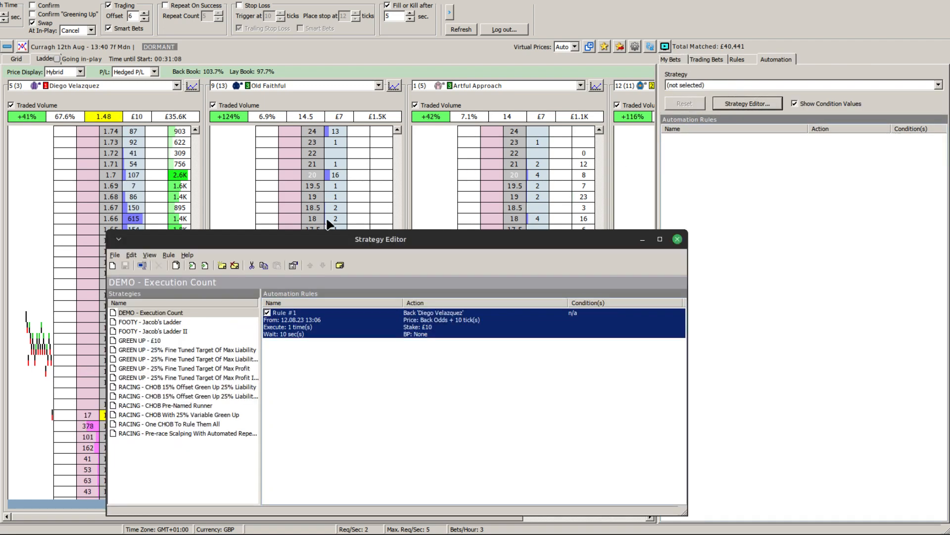
double_click(365, 331)
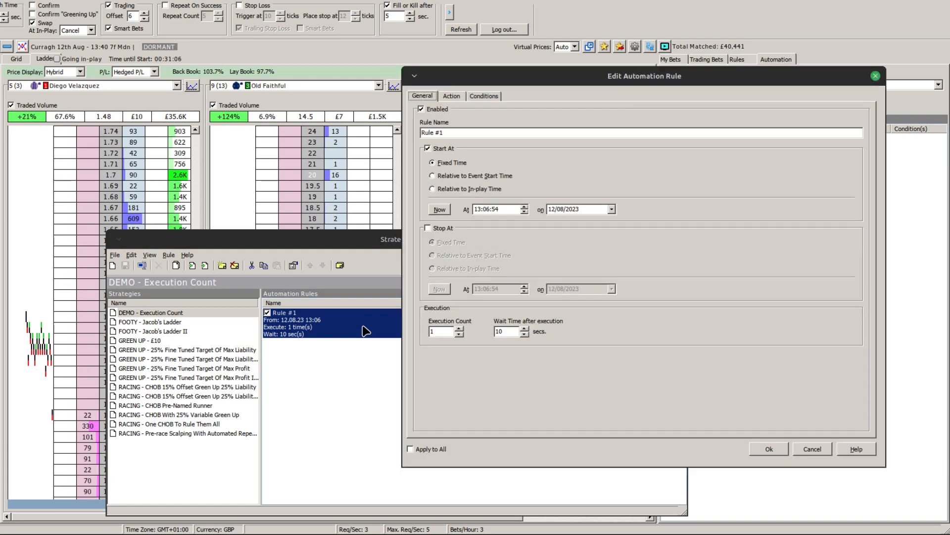
double_click(445, 332)
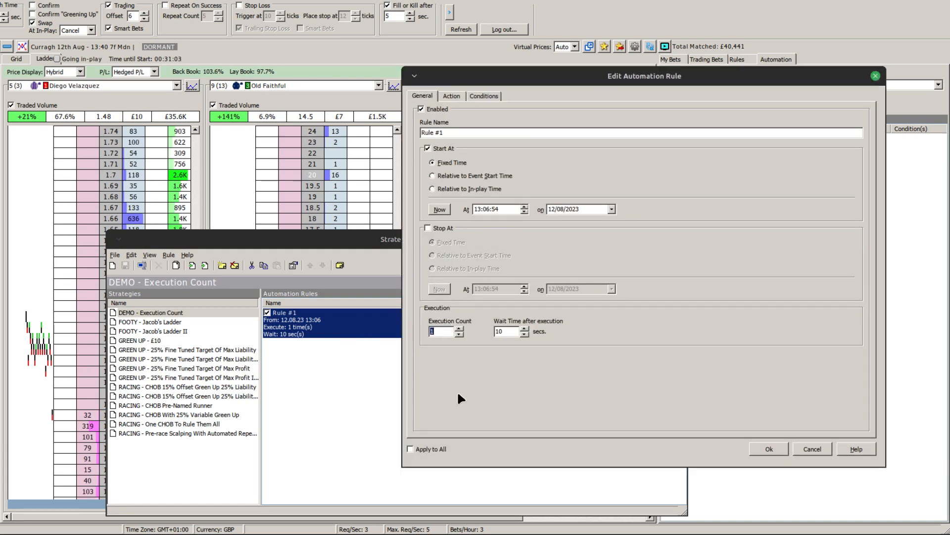
type("5")
left_click(524, 329)
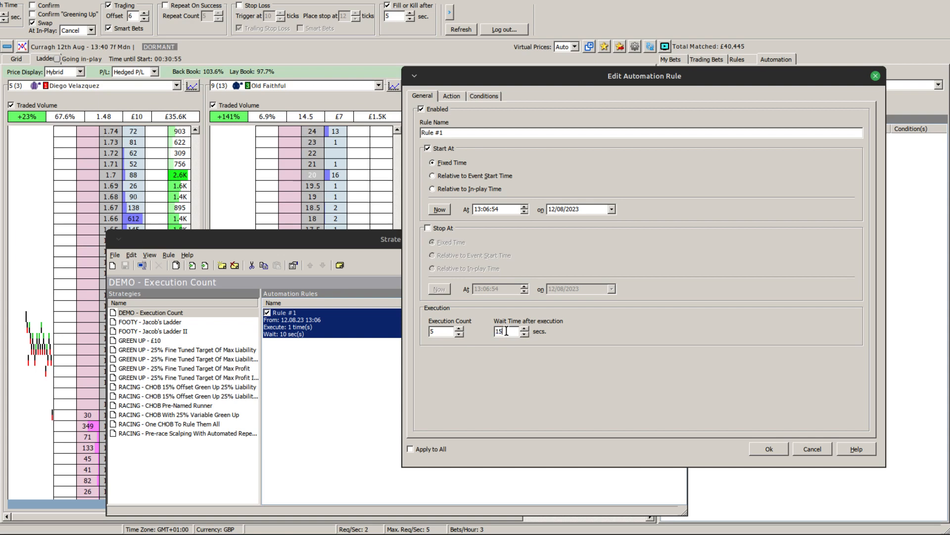
type("5")
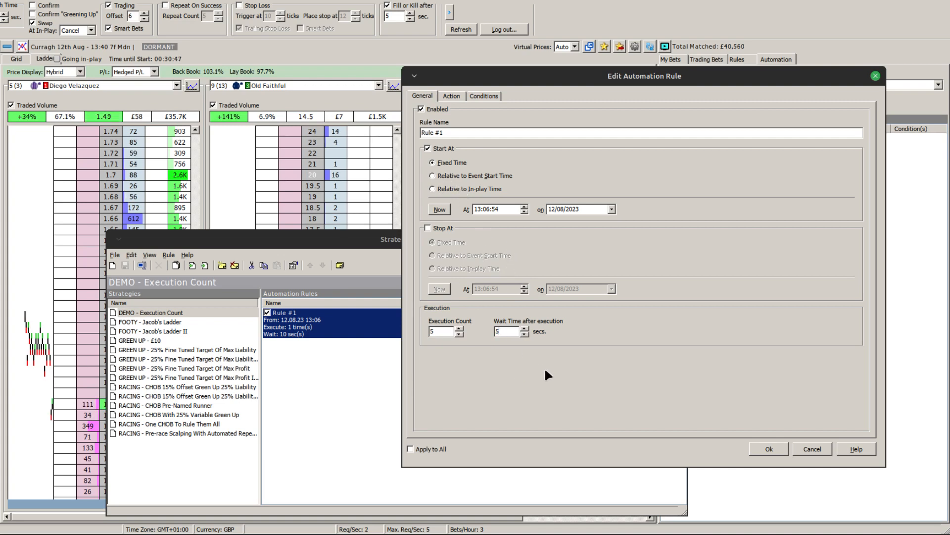
left_click(770, 449)
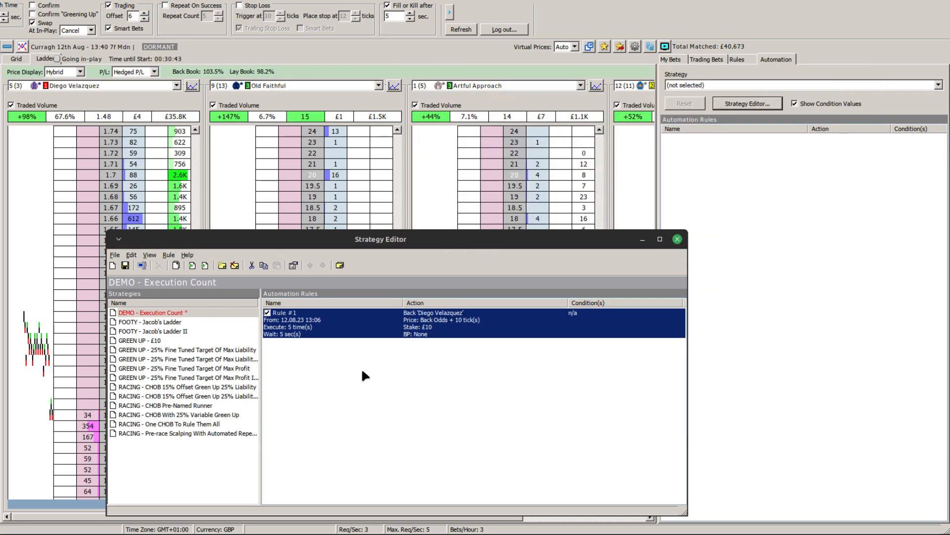
left_click(127, 266)
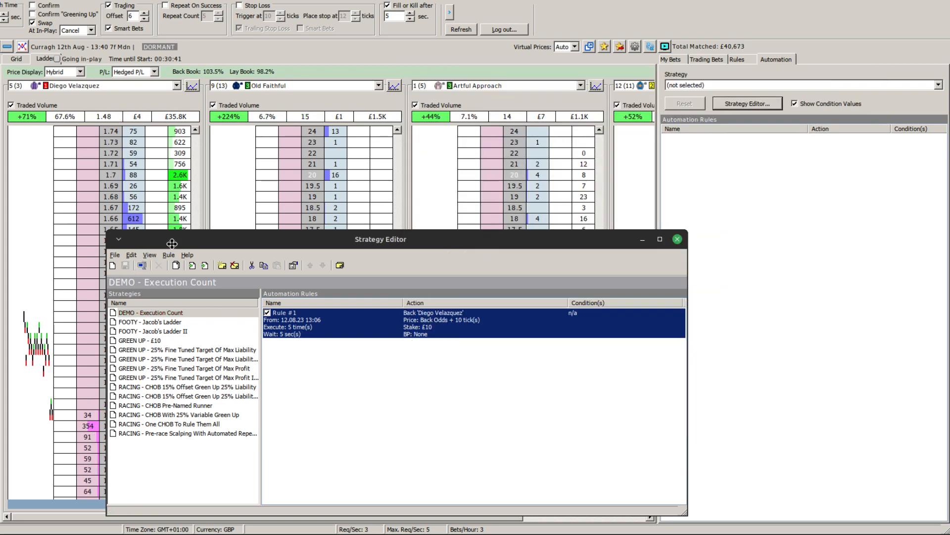
- Reapply the DEMO - Execution Count strategy to the market and check the bets placed and the rule's execution progress
left_click_drag(167, 244, 246, 238)
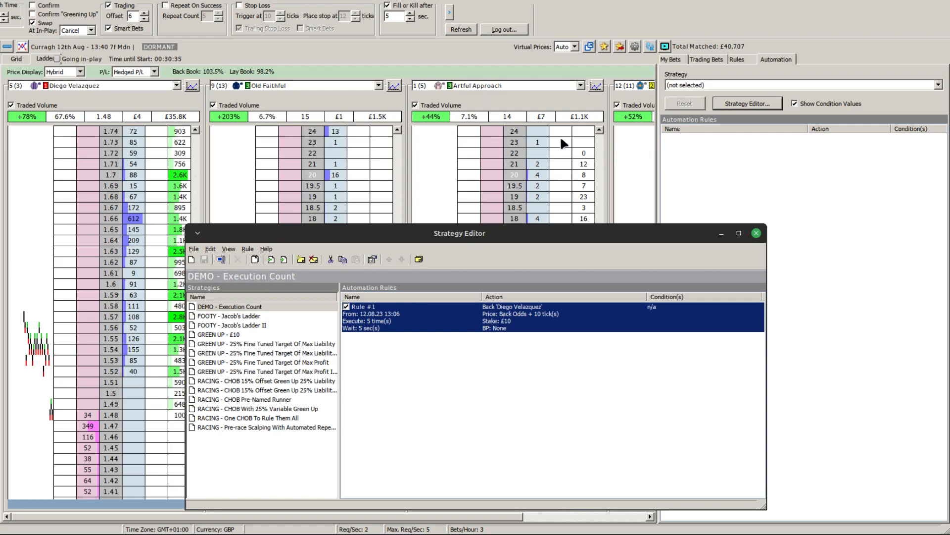
left_click(733, 86)
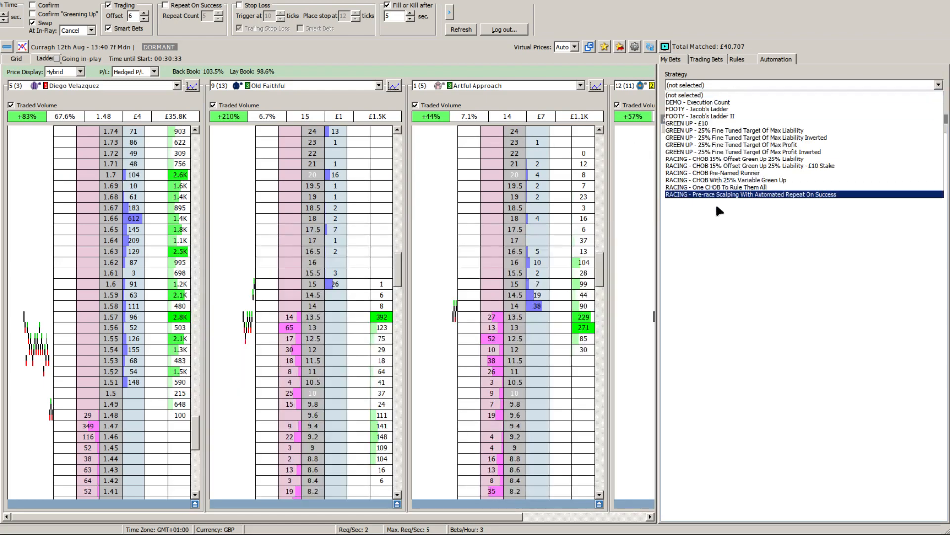
left_click(714, 103)
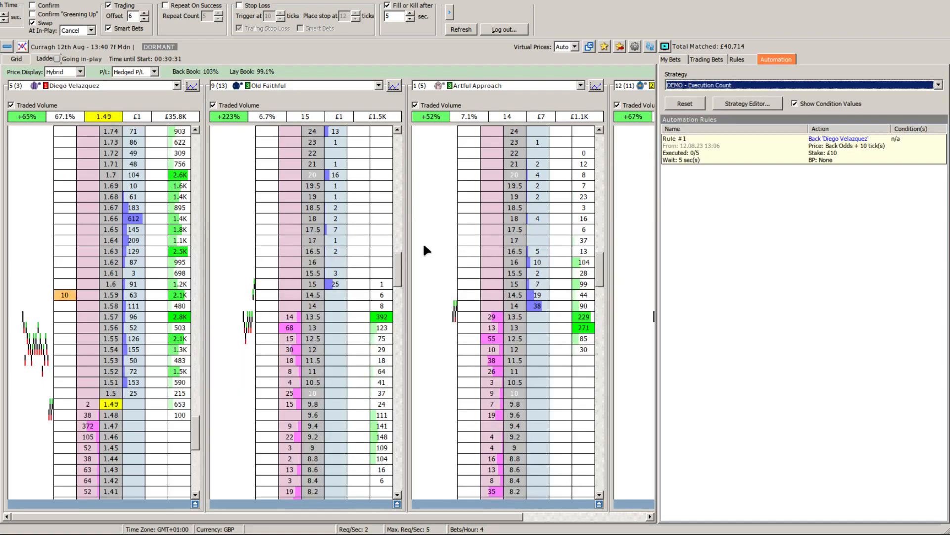
left_click(672, 60)
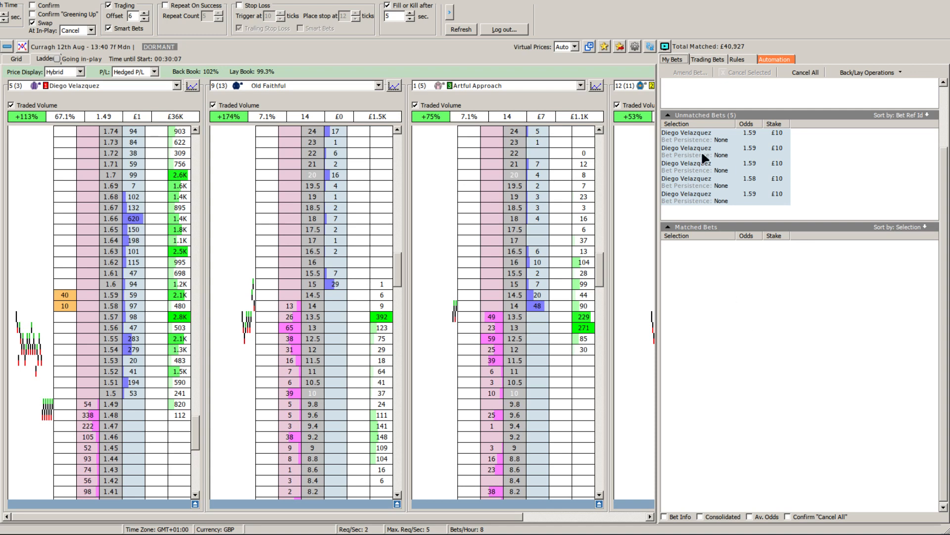
left_click(766, 62)
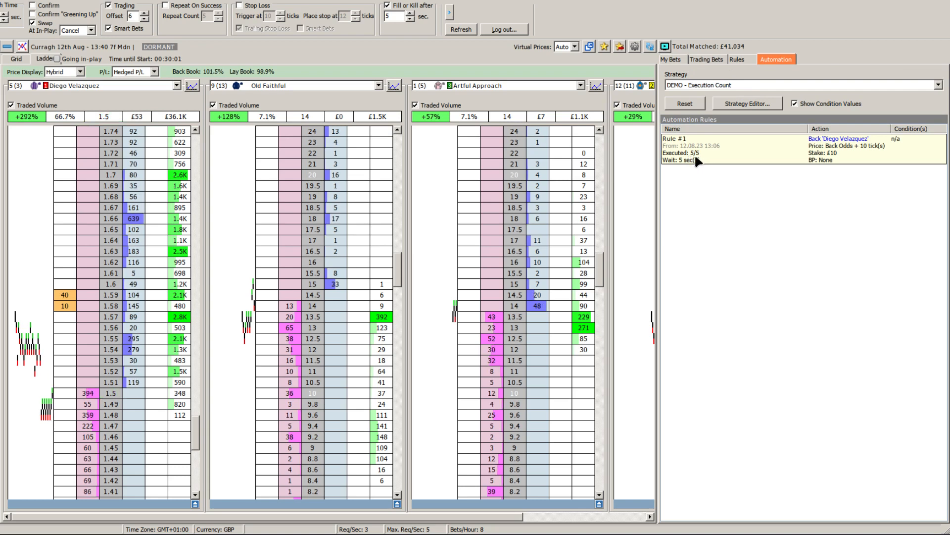
- Open Rule #1 from the strategy for editing and review its conditions and general execution settings
left_click(734, 105)
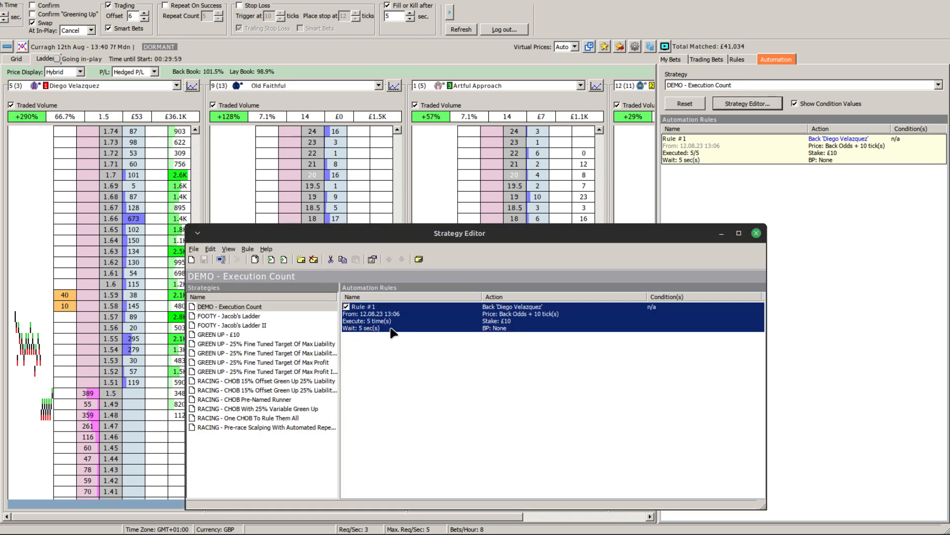
double_click(420, 324)
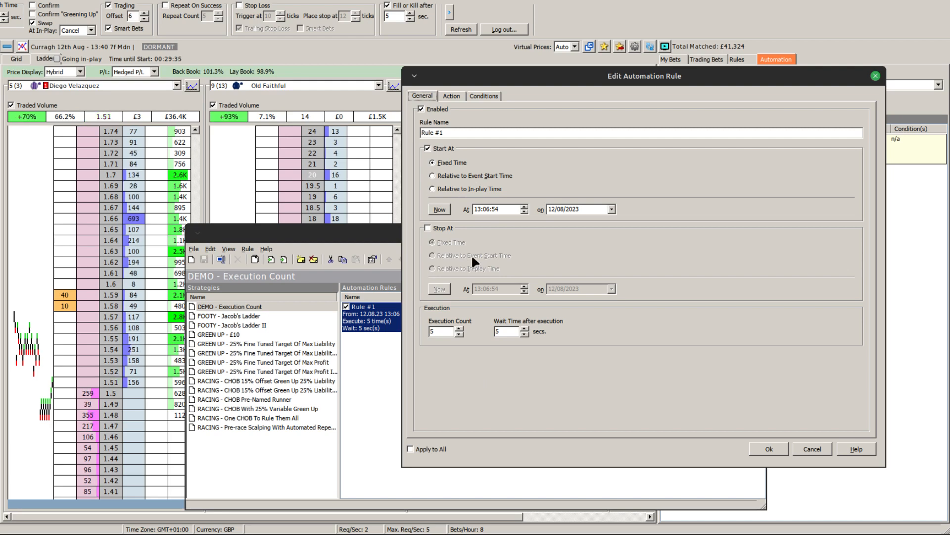
left_click(481, 97)
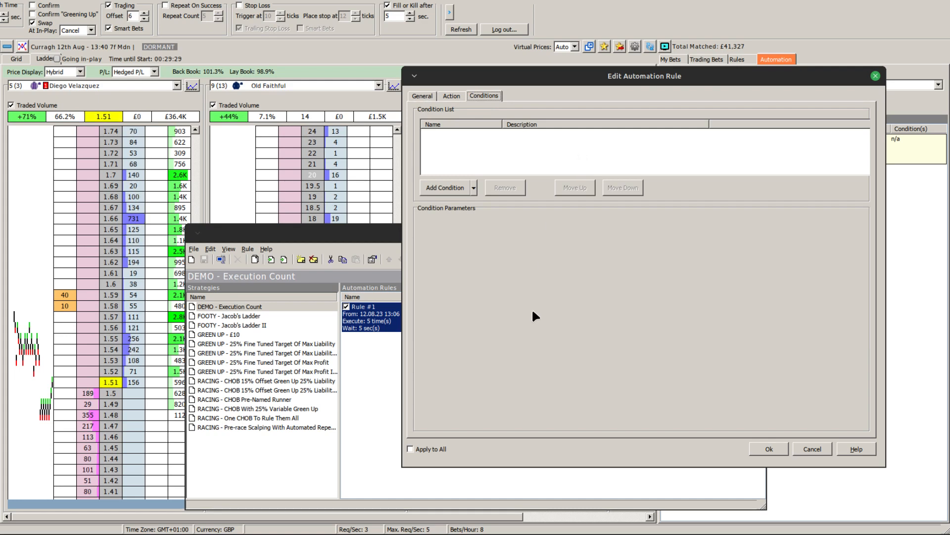
left_click(425, 96)
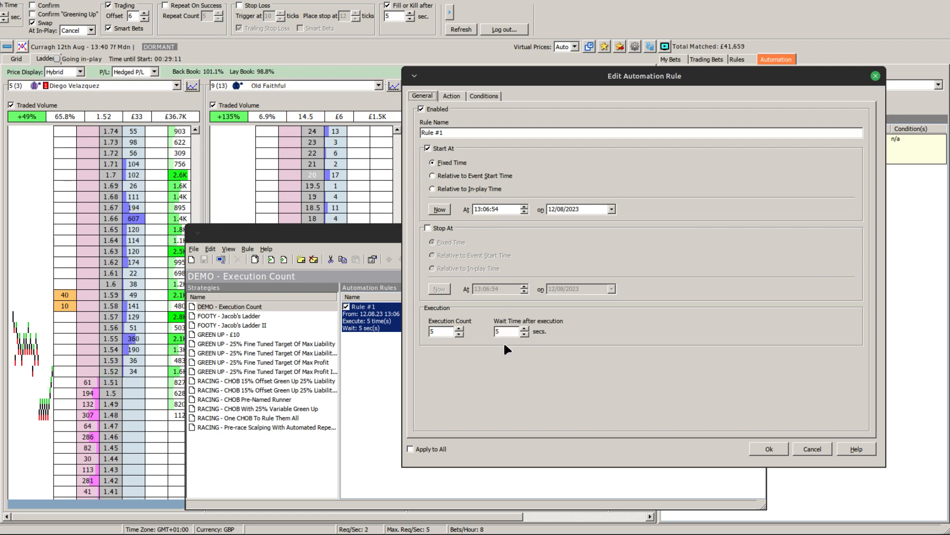
- Review Rule #1's conditions, general execution settings and the available condition types, and close the rule without changes
left_click(475, 93)
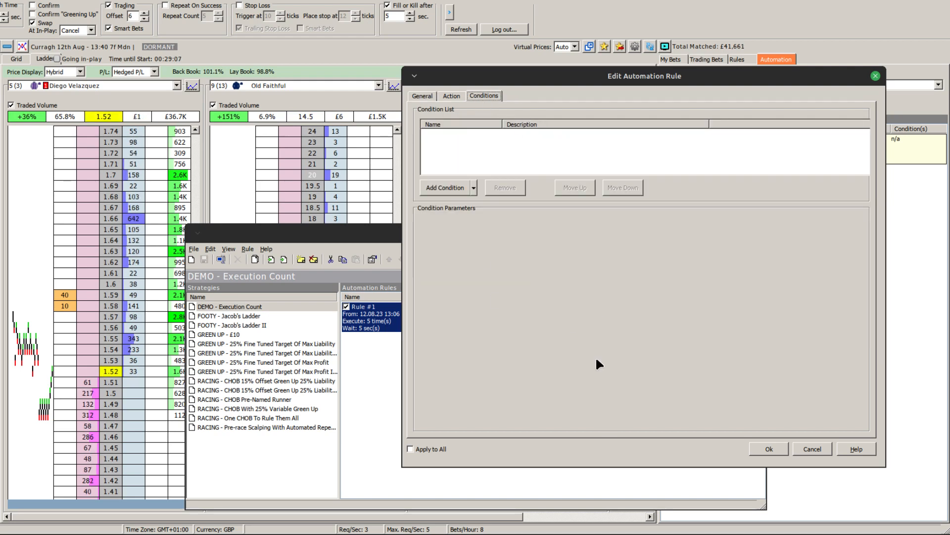
left_click(422, 96)
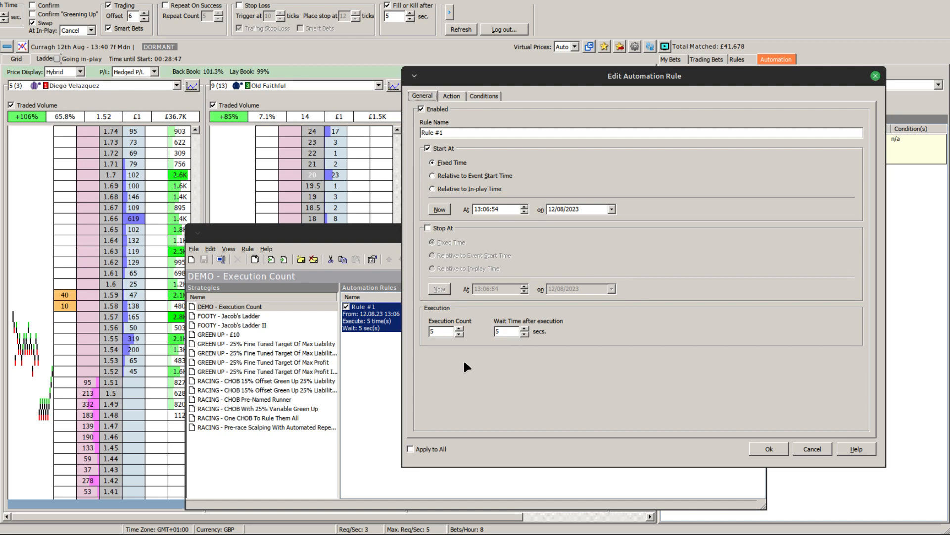
left_click(477, 94)
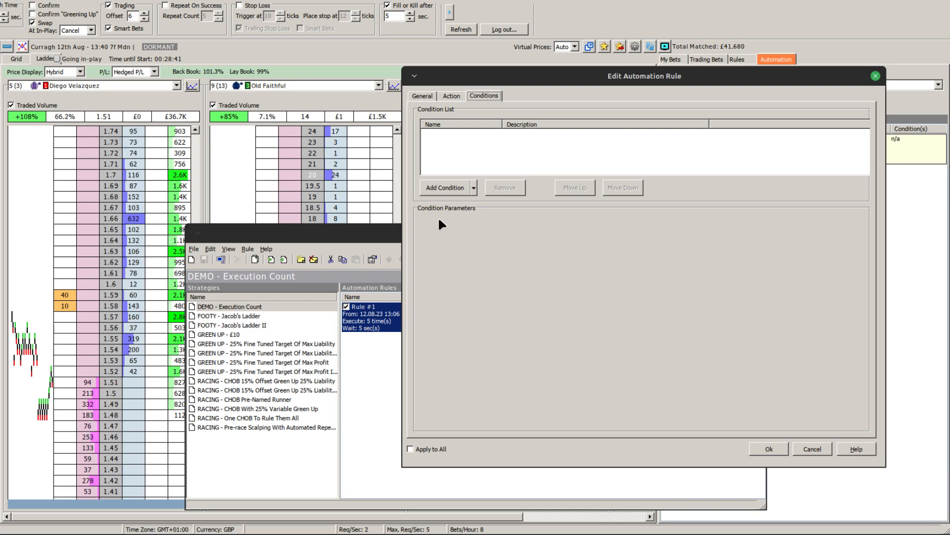
left_click(473, 187)
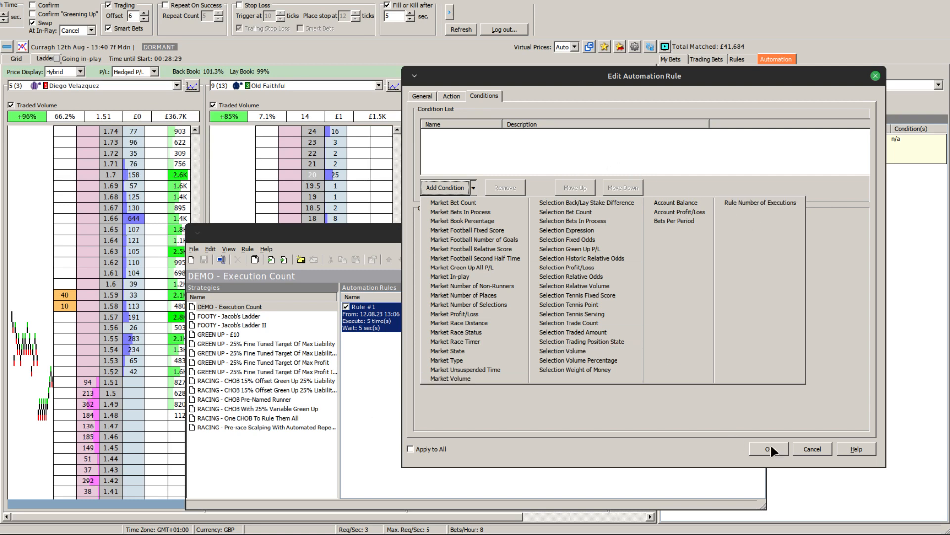
left_click(674, 409)
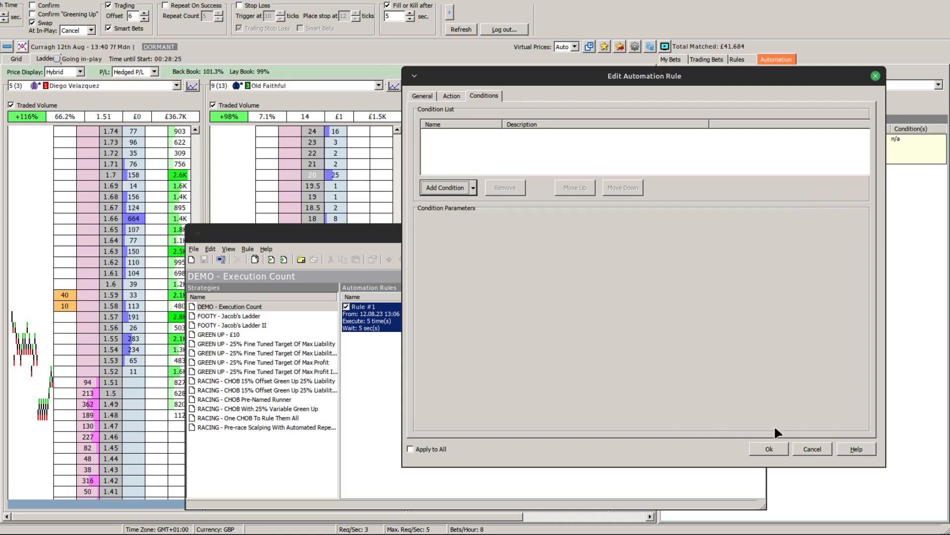
left_click(812, 448)
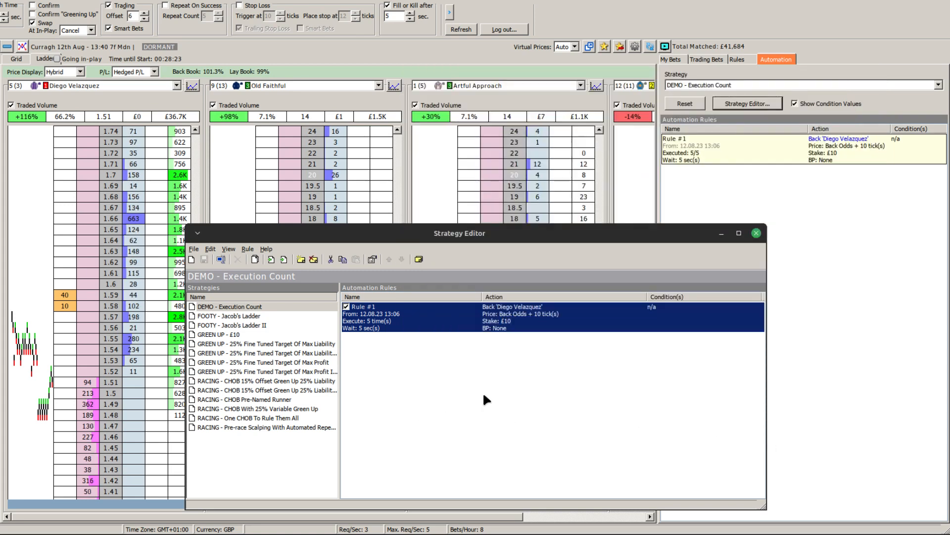
- Reset the strategy applied to the market and cancel all of the market's unmatched bets
left_click(696, 100)
left_click(675, 60)
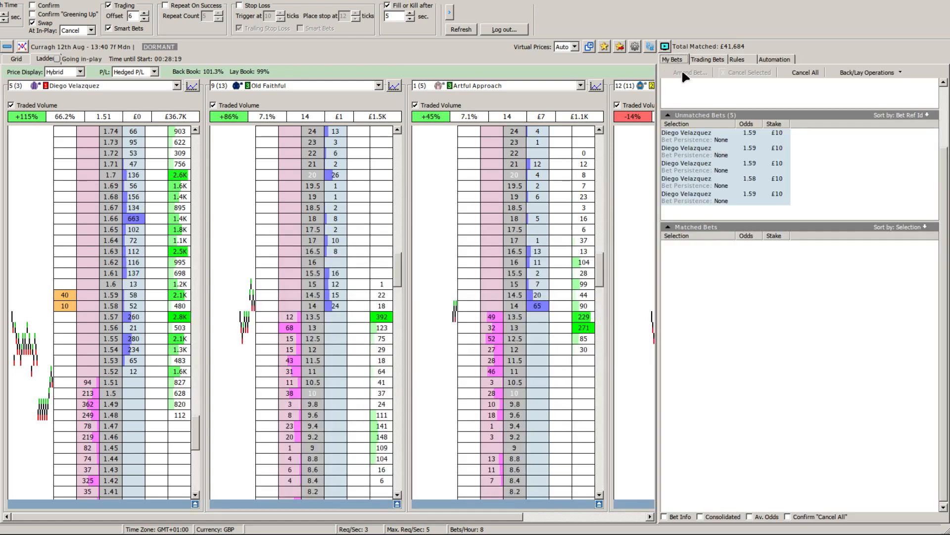
left_click(804, 73)
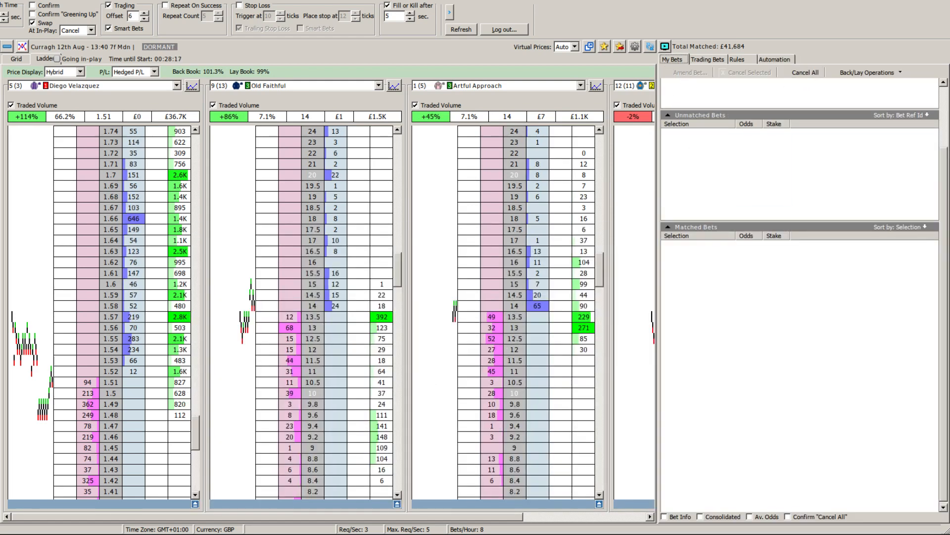
- Add a second rule to the DEMO - Execution Count strategy and set its action to Cancel Bets
key("alt+Tab")
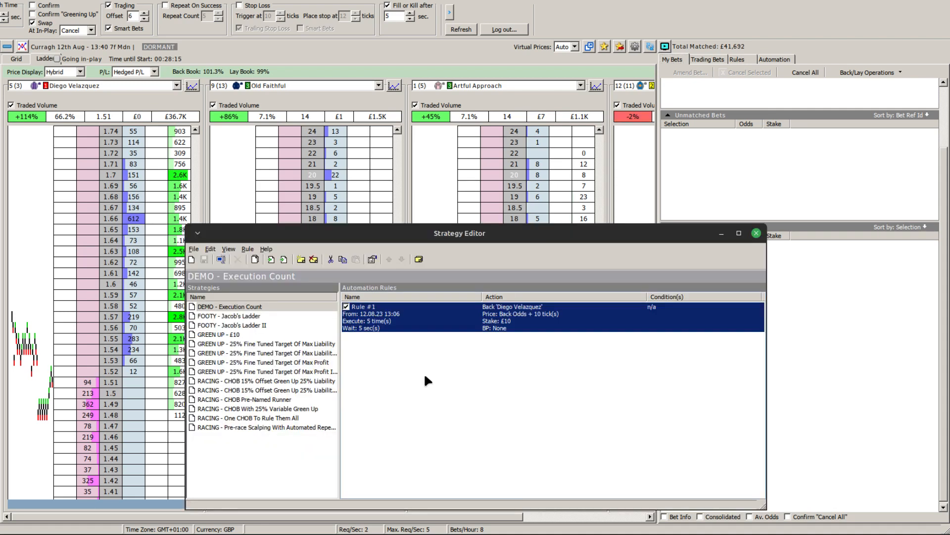
right_click(444, 355)
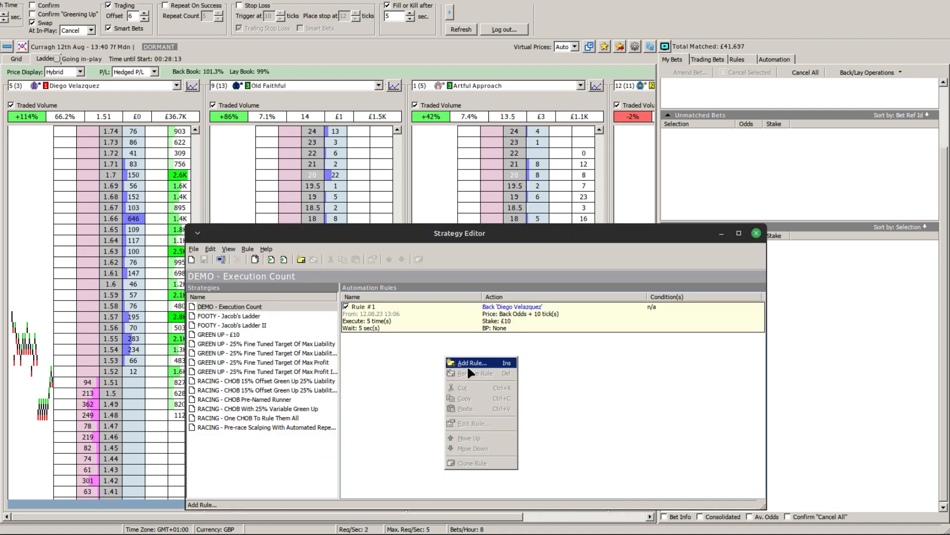
left_click(471, 364)
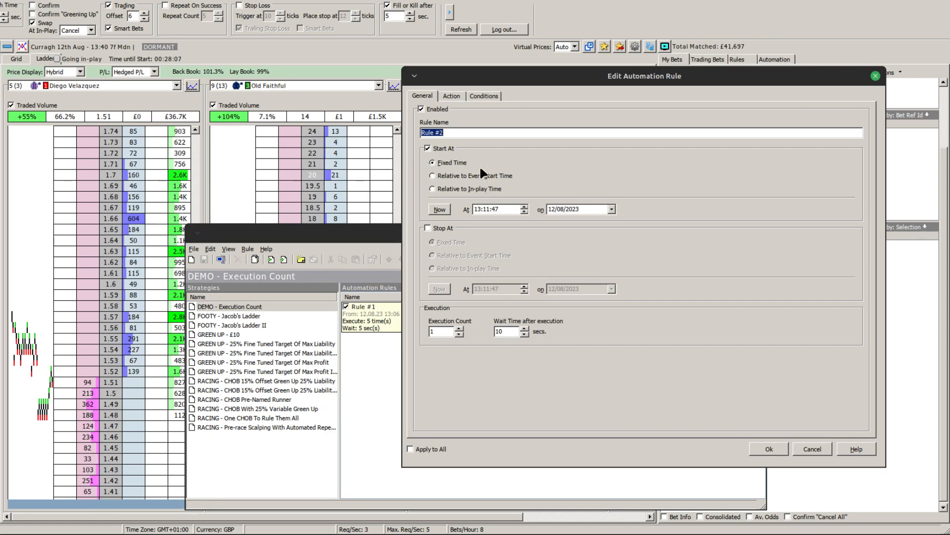
left_click(451, 97)
left_click(472, 121)
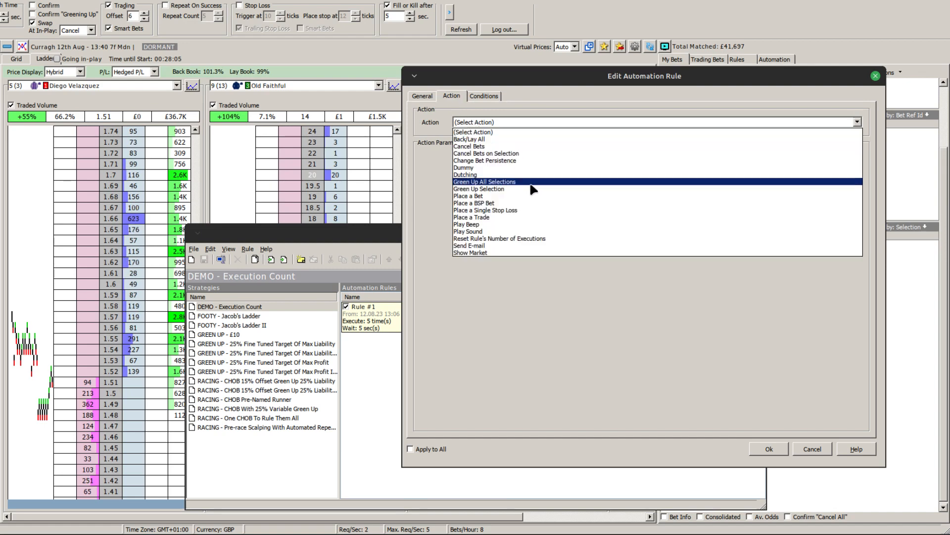
left_click(501, 190)
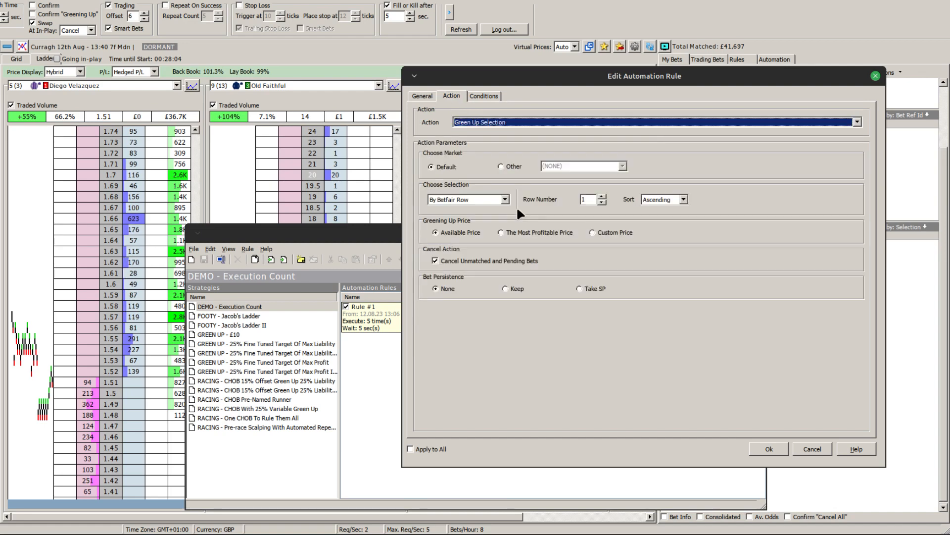
left_click(467, 125)
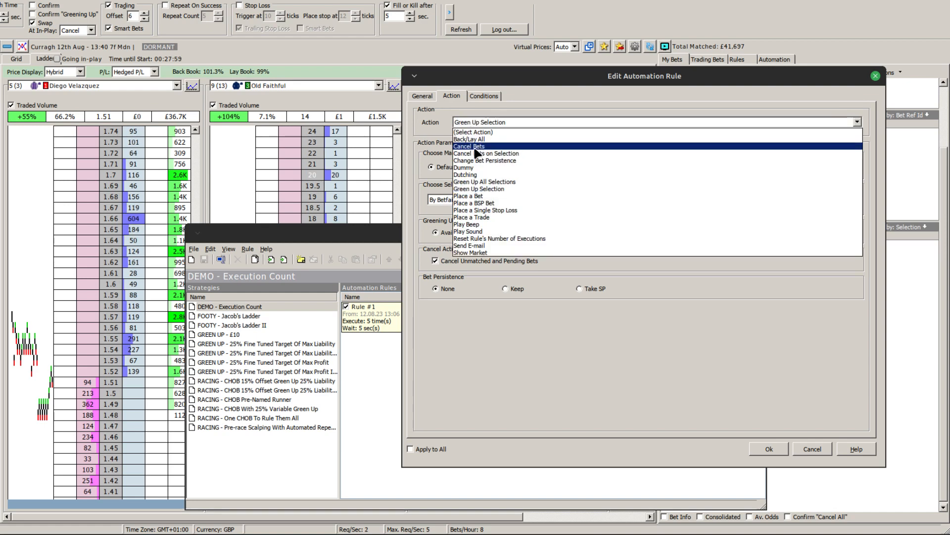
left_click(479, 146)
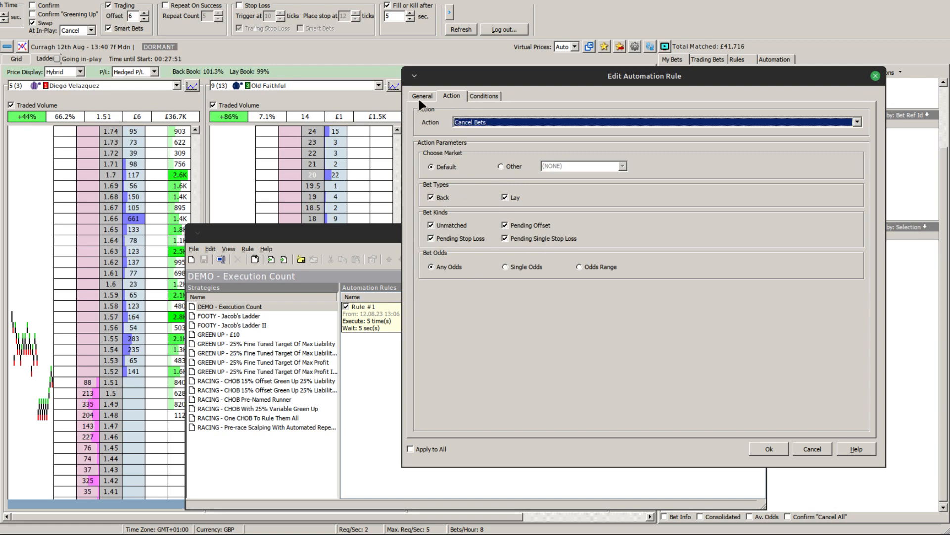
- Add a Rule Number of Executions condition to Rule #2 requiring Rule #1's number of executions to equal 5
left_click(476, 94)
left_click(473, 187)
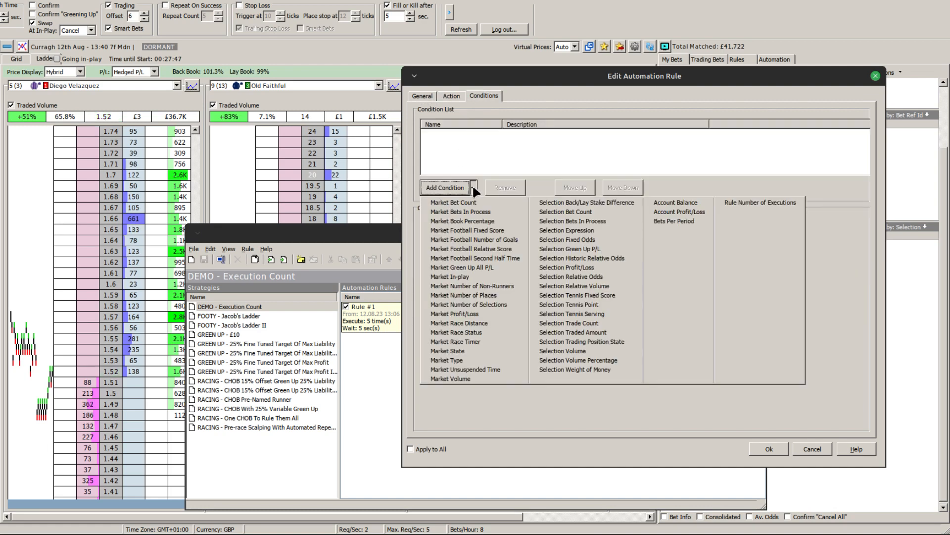
left_click(733, 205)
left_click(540, 232)
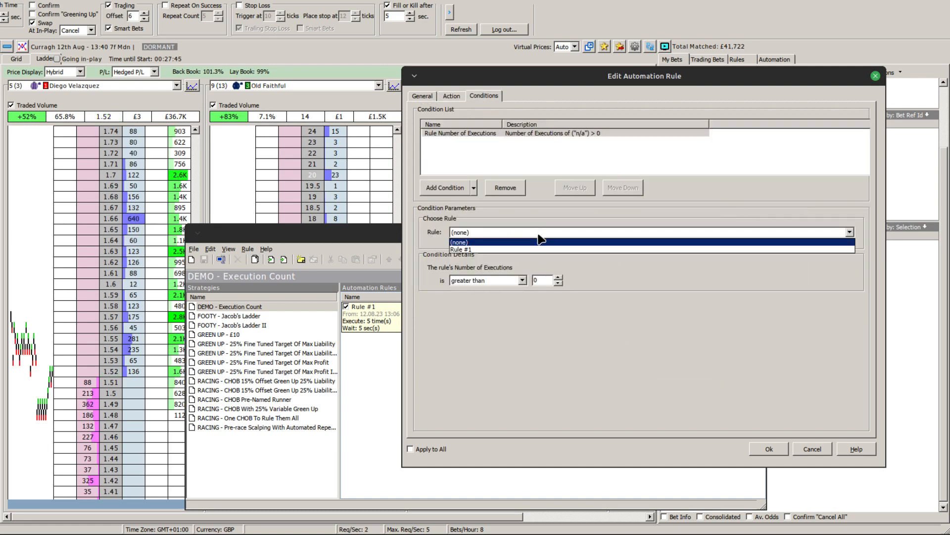
left_click(495, 248)
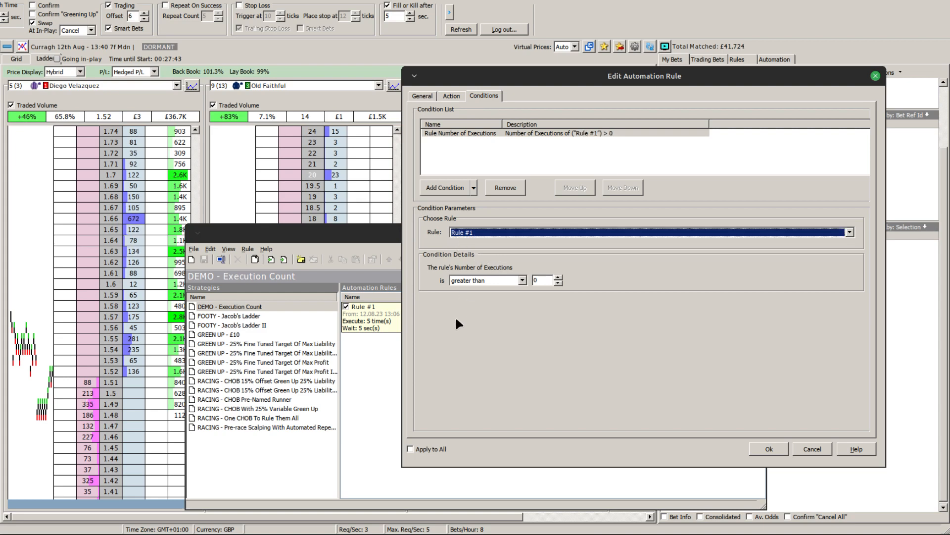
left_click(522, 280)
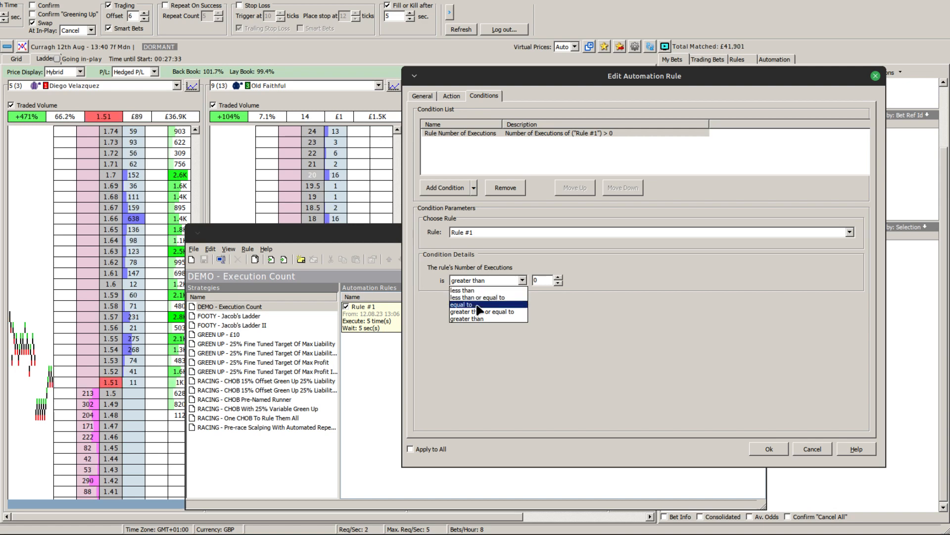
left_click(475, 304)
left_click(538, 282)
type("5")
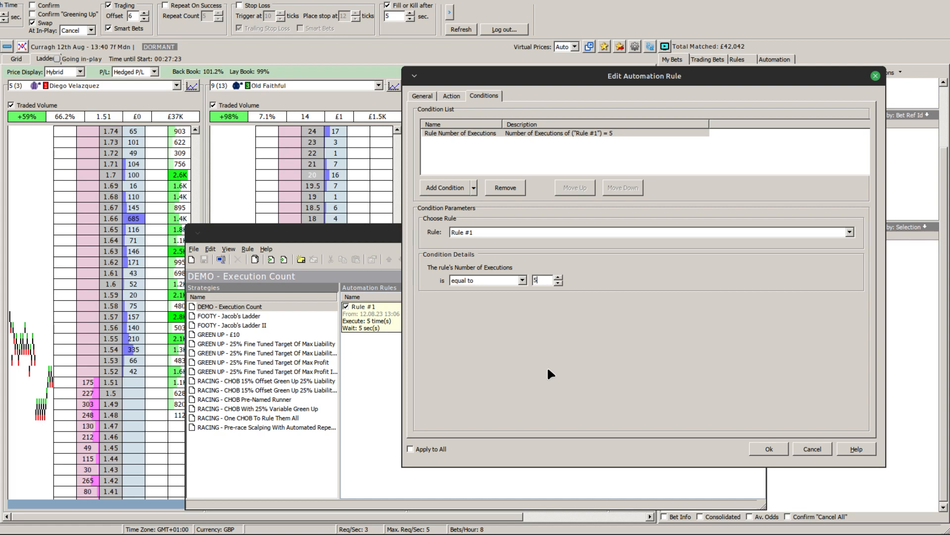
- Review Rule #2's action and general settings, accept the rule and save the strategy
left_click(452, 96)
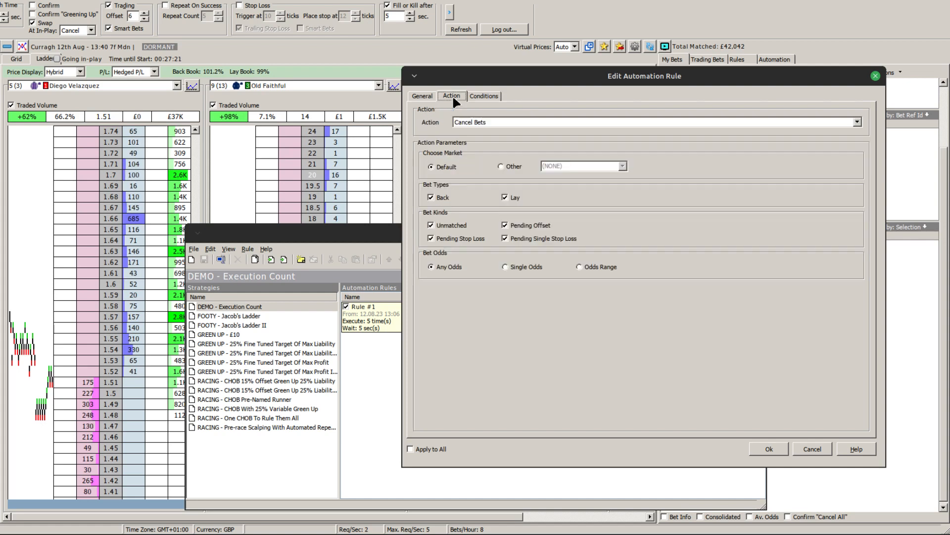
left_click(423, 95)
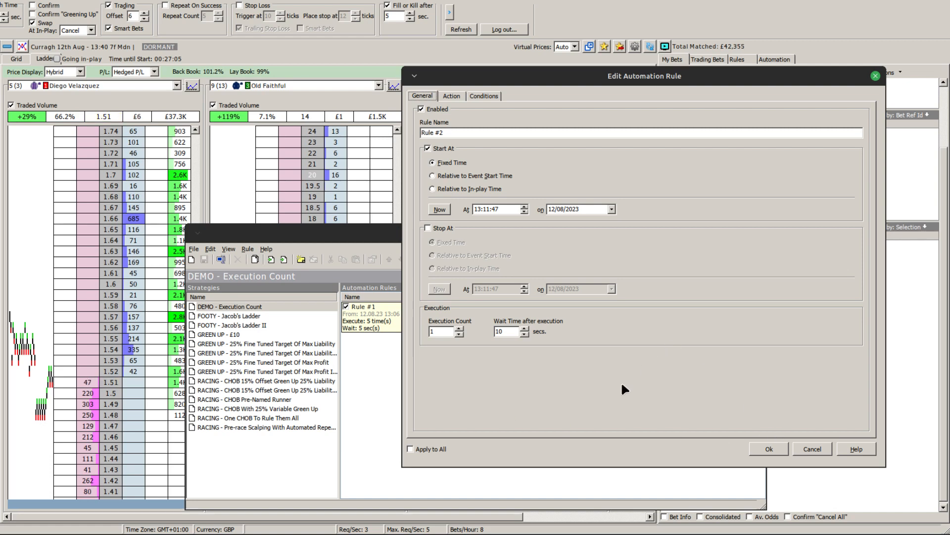
left_click(768, 447)
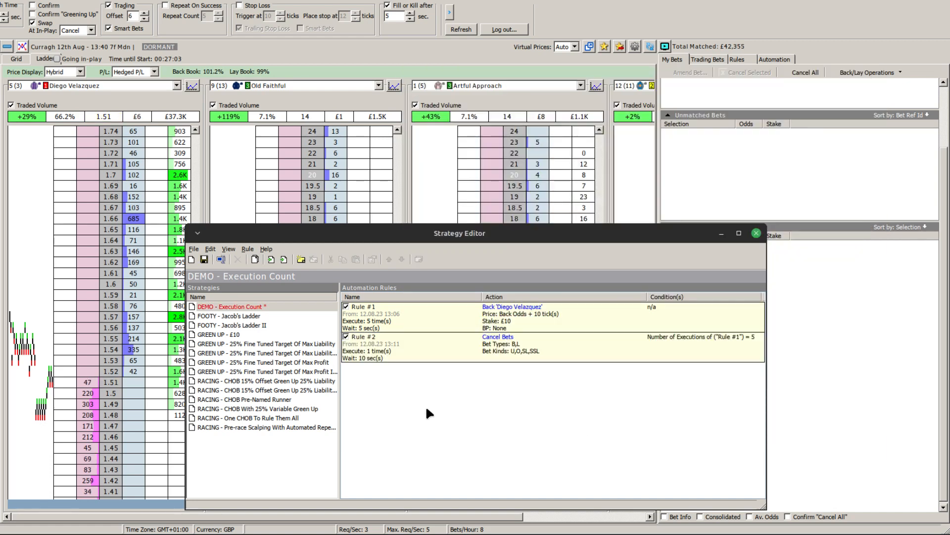
left_click(204, 258)
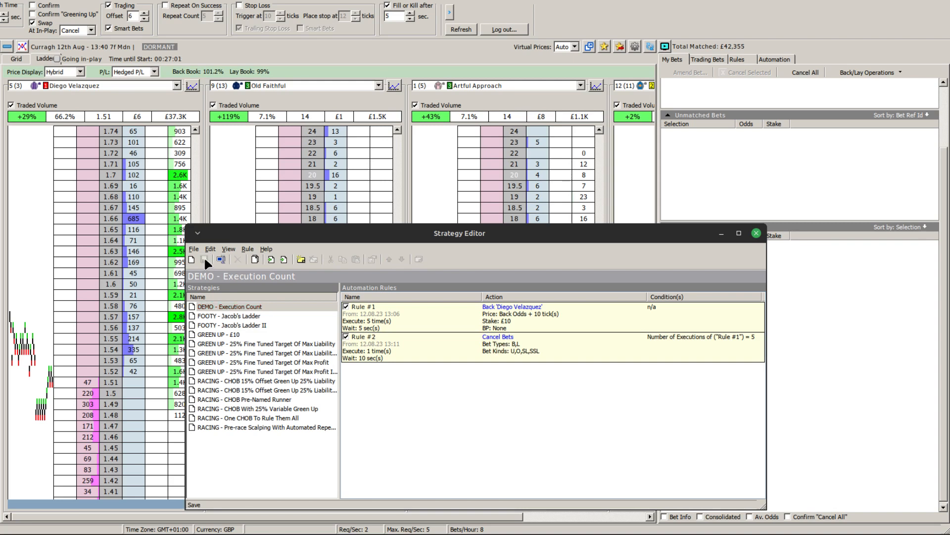
left_click(721, 233)
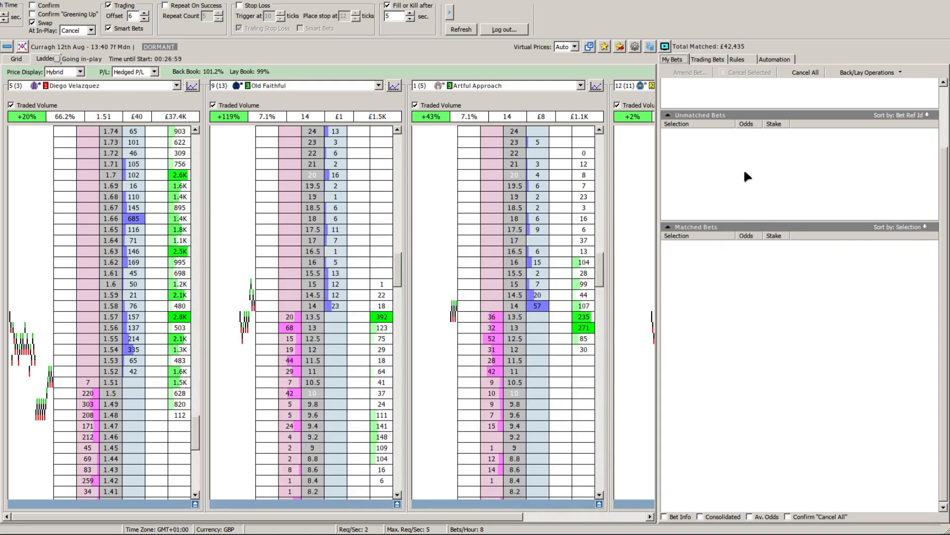
- Apply the DEMO - Execution Count strategy to the market and check the unmatched bets against both rules' execution progress
left_click(775, 59)
left_click(732, 85)
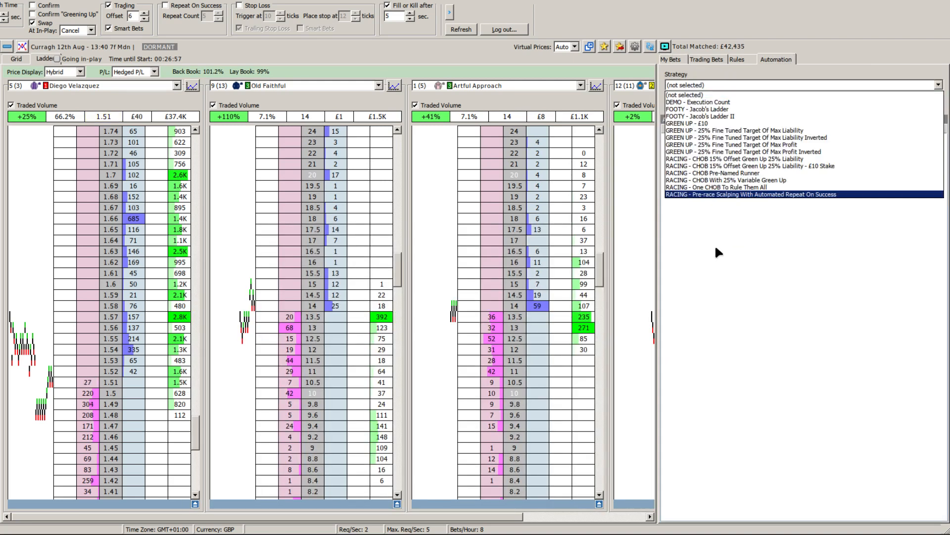
left_click(698, 101)
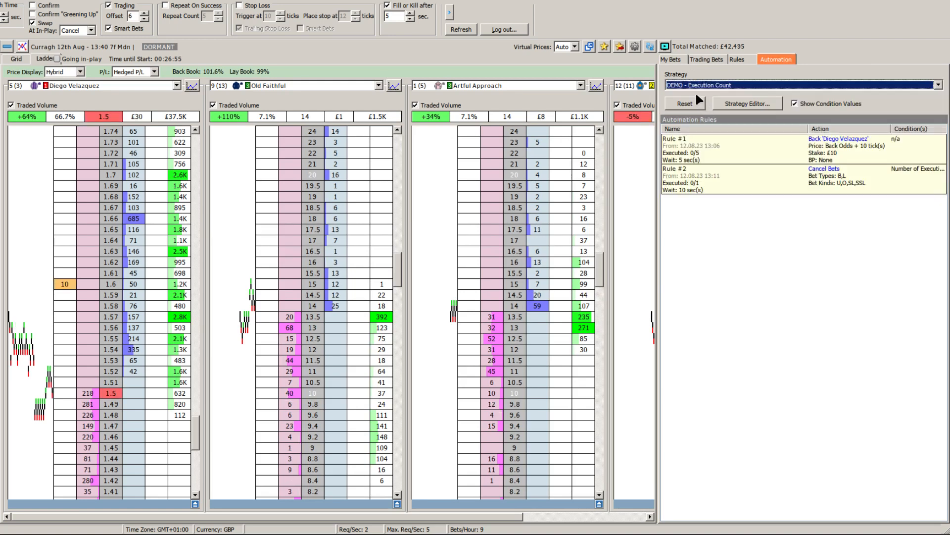
left_click(667, 57)
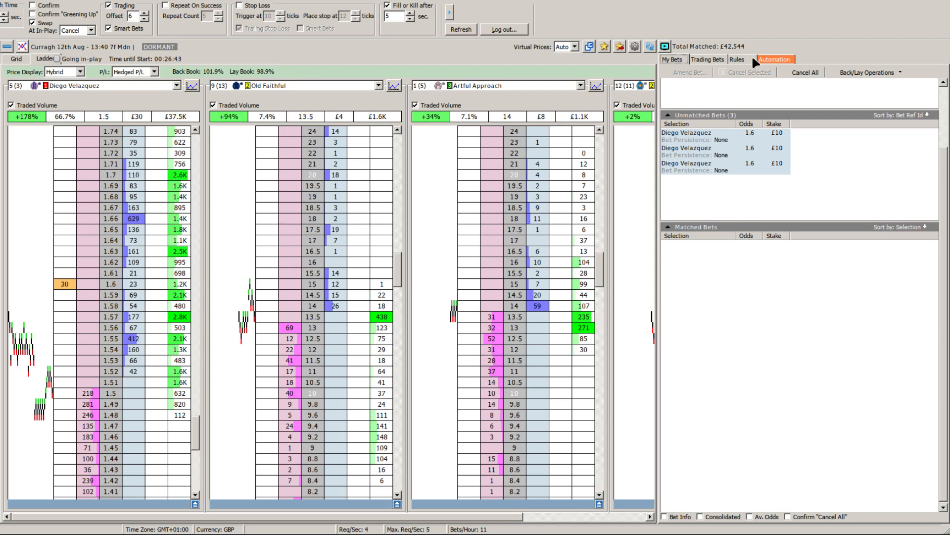
left_click(765, 59)
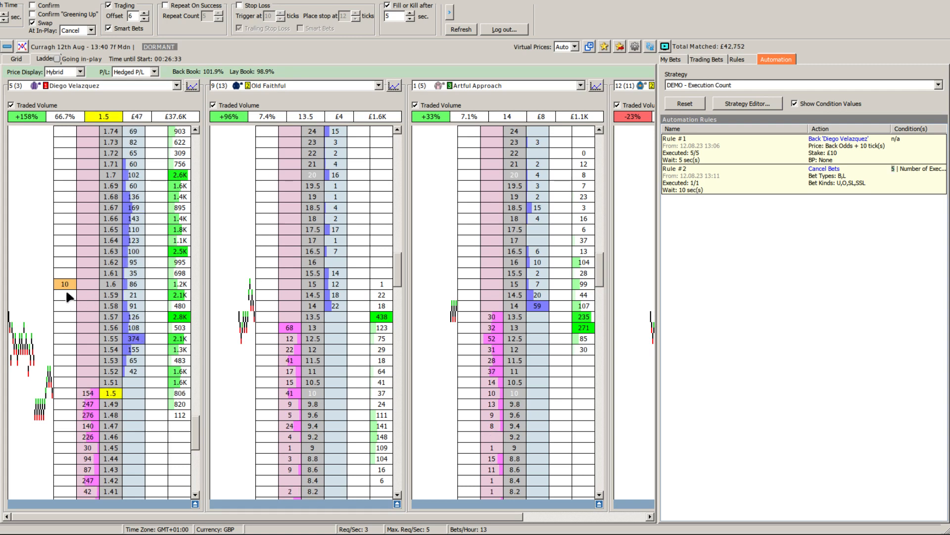
left_click(673, 60)
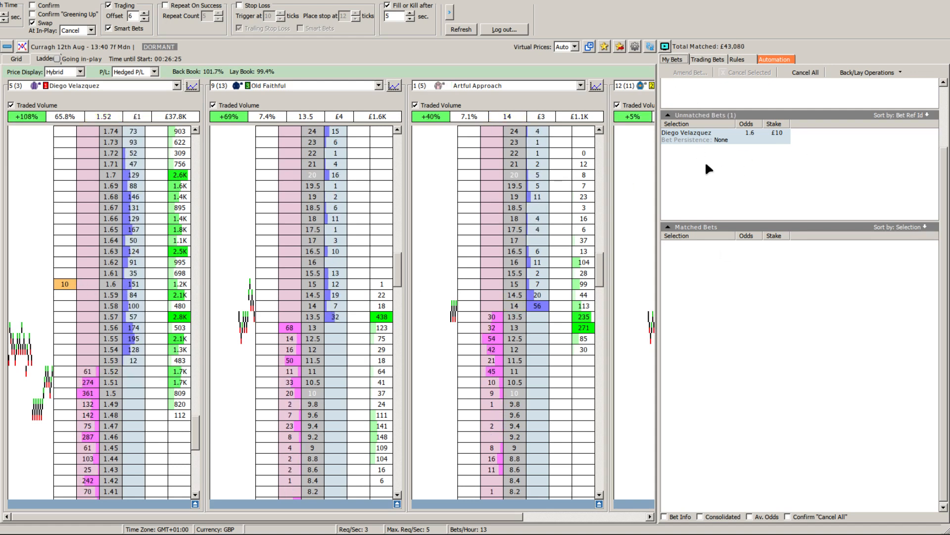
left_click(777, 61)
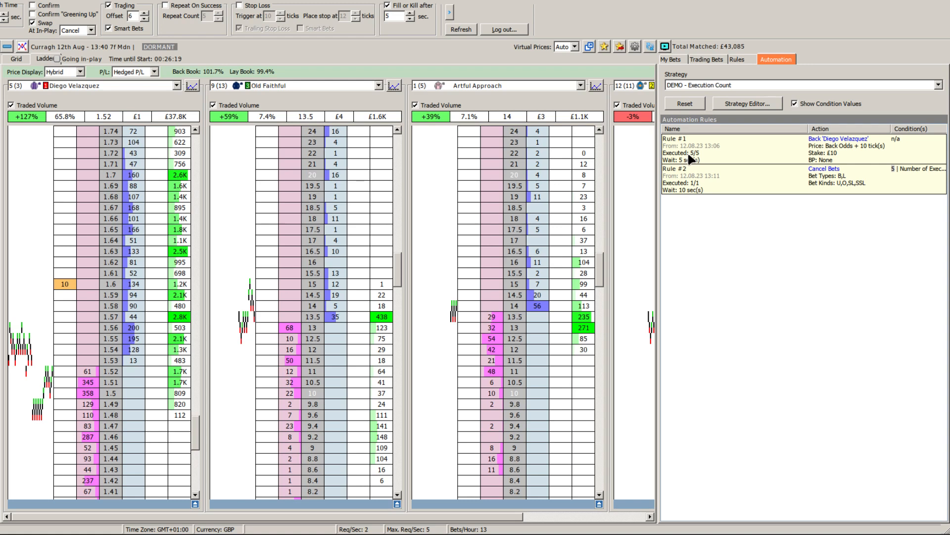
left_click(677, 59)
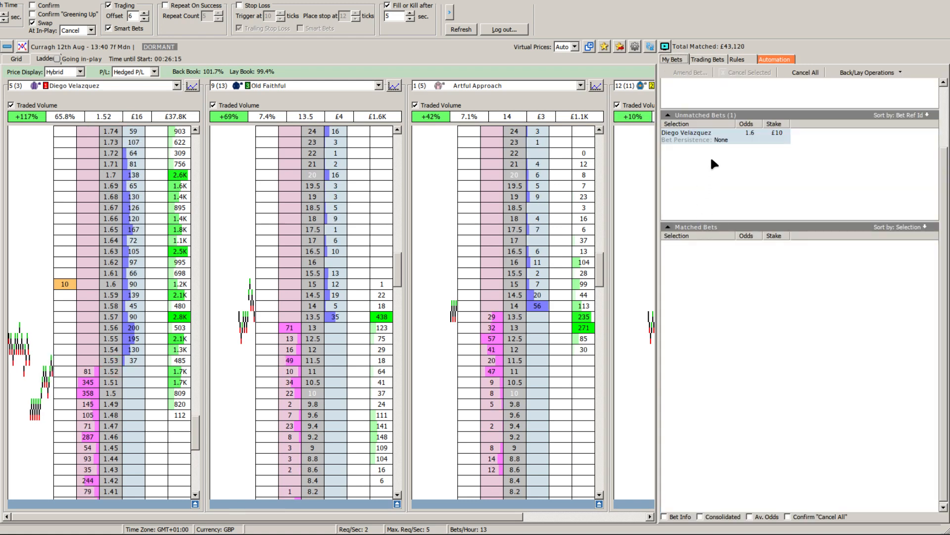
left_click(770, 57)
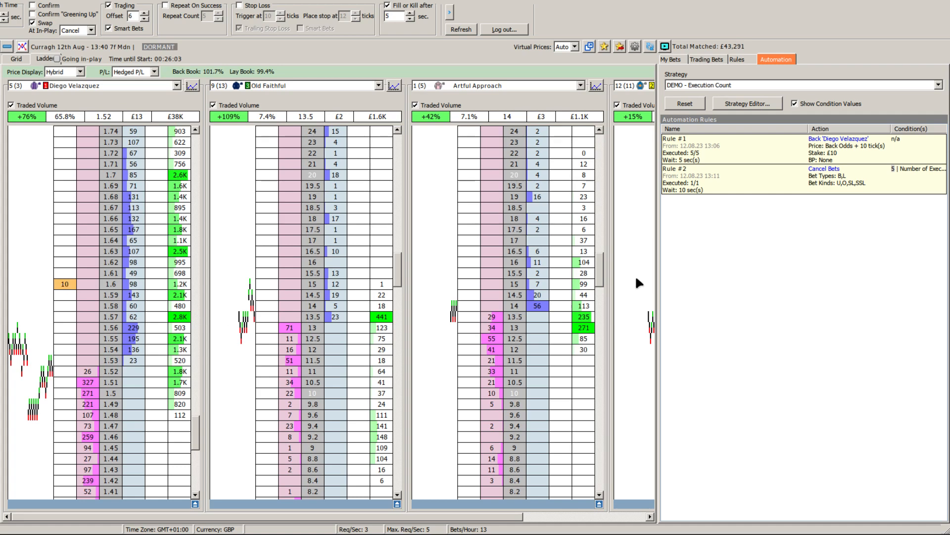
- Set Rule #2's execution count to 2 and its wait time after execution to 5 seconds, and save the strategy
left_click(747, 103)
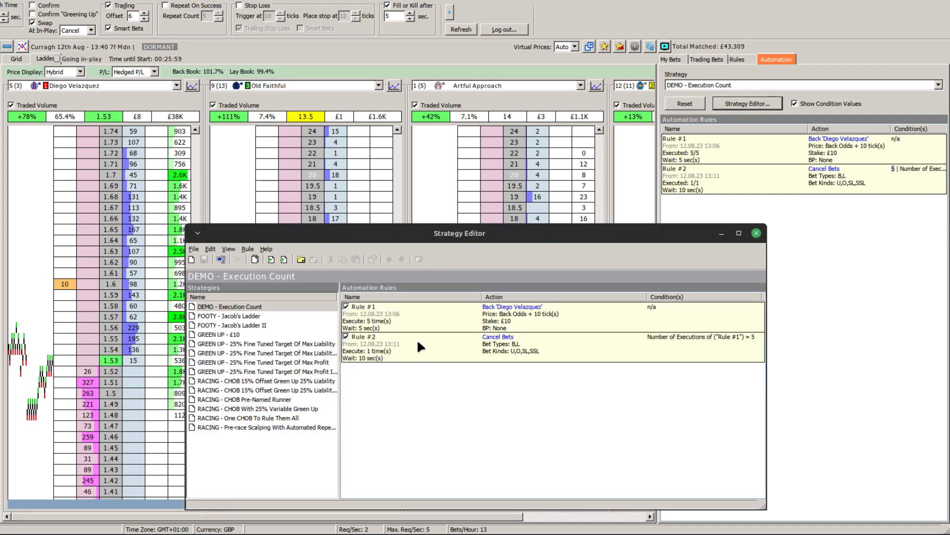
left_click(421, 350)
double_click(421, 350)
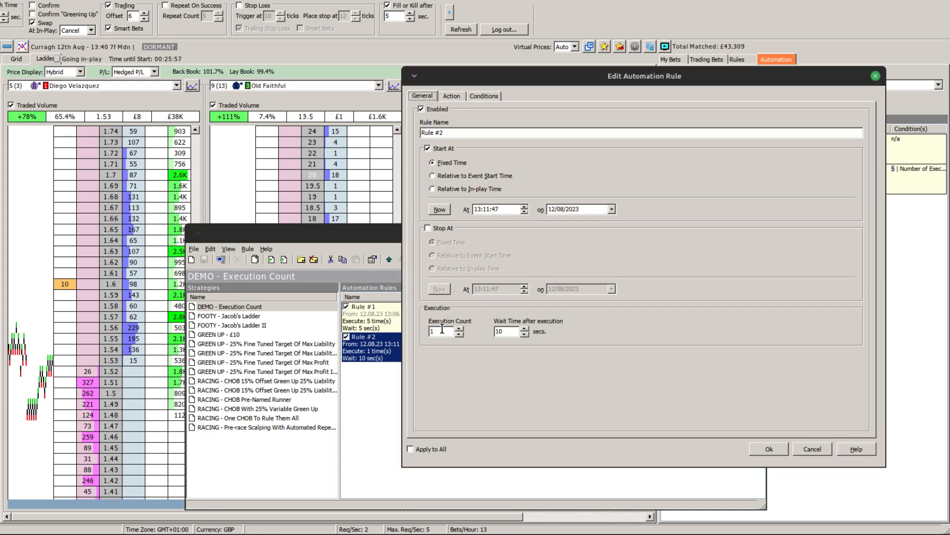
left_click(459, 329)
key("Tab")
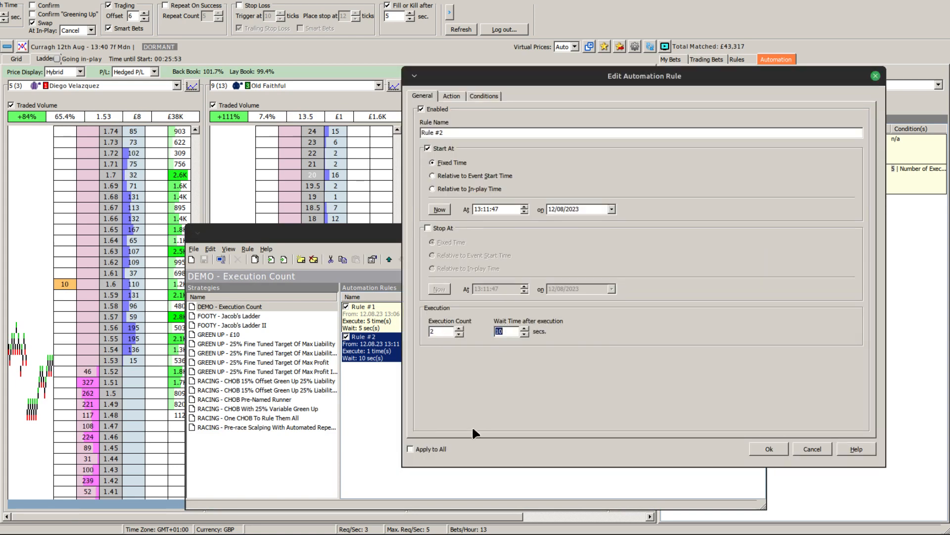
type("5")
left_click(767, 448)
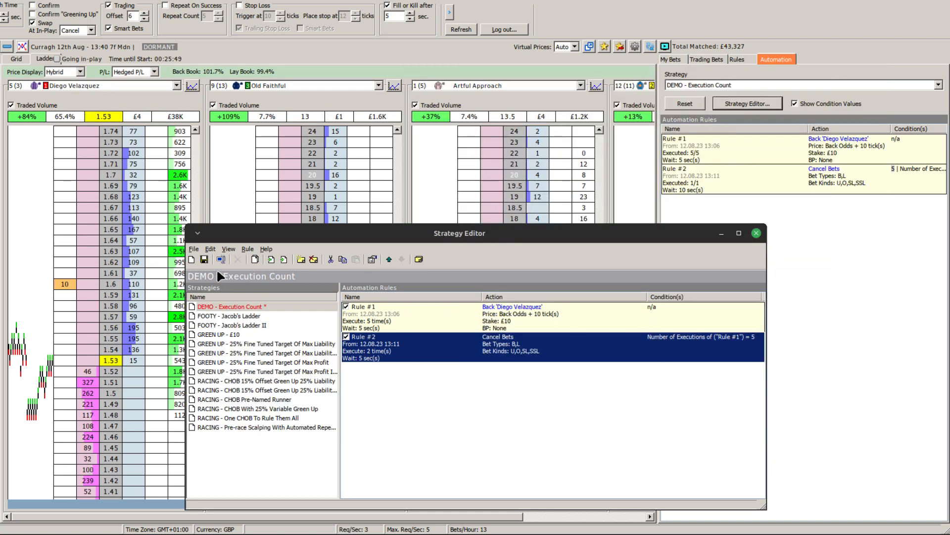
left_click(205, 260)
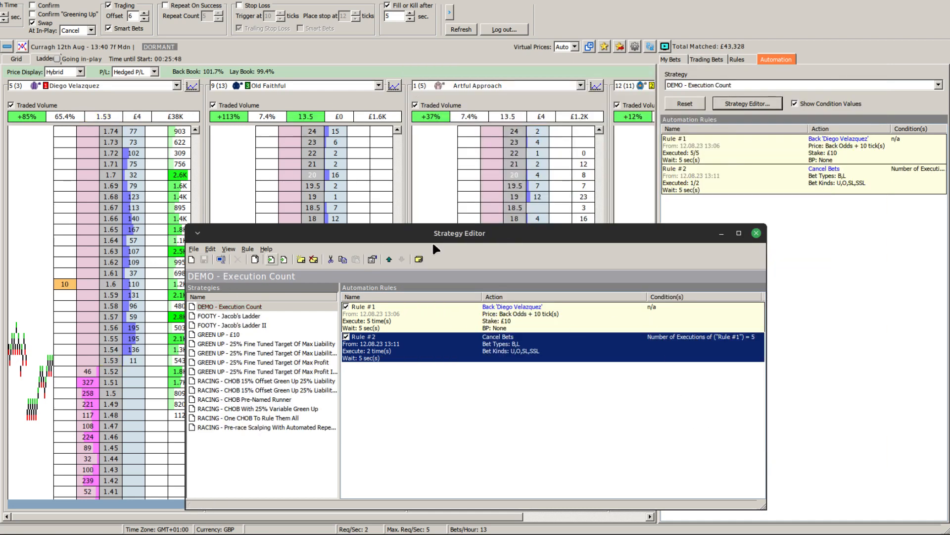
left_click(757, 233)
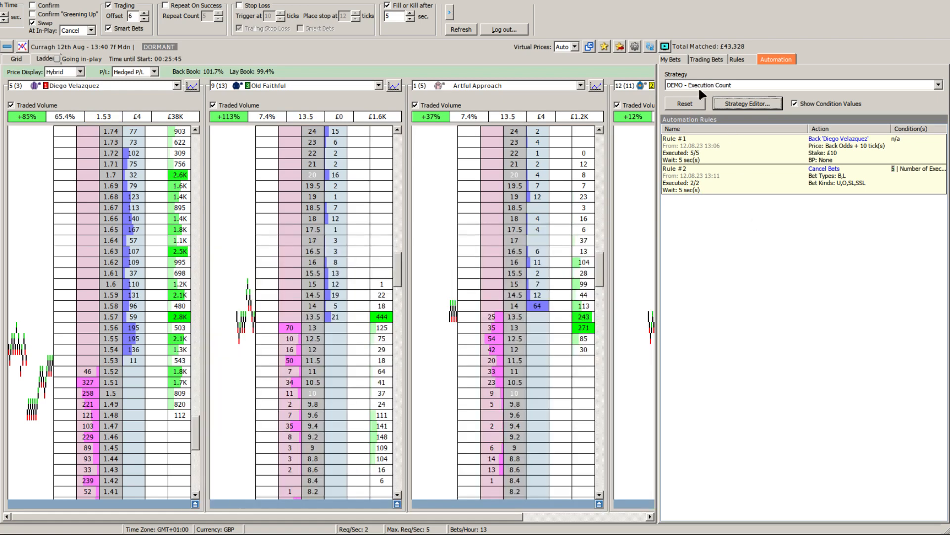
- Reset the market's automation, check that no bets remain, and reapply the DEMO - Execution Count strategy
left_click(684, 102)
left_click(739, 58)
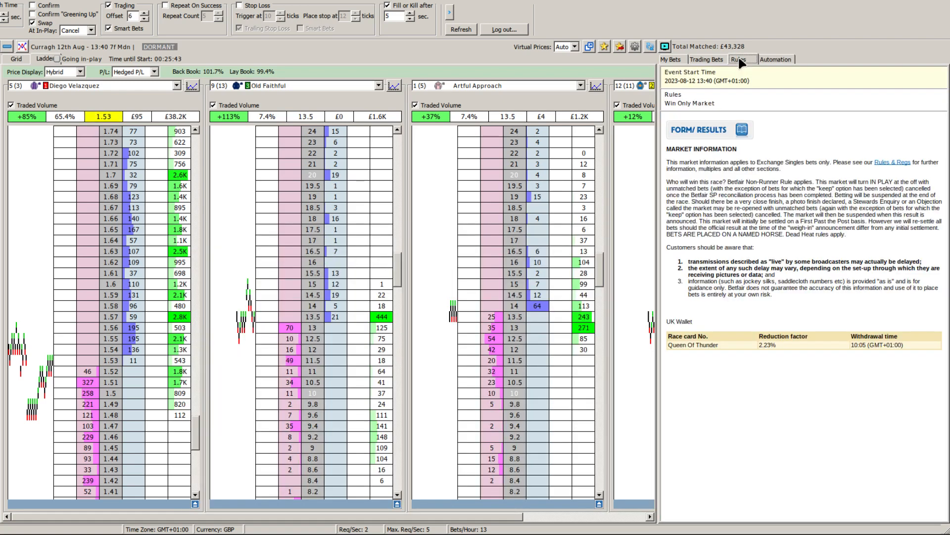
left_click(673, 59)
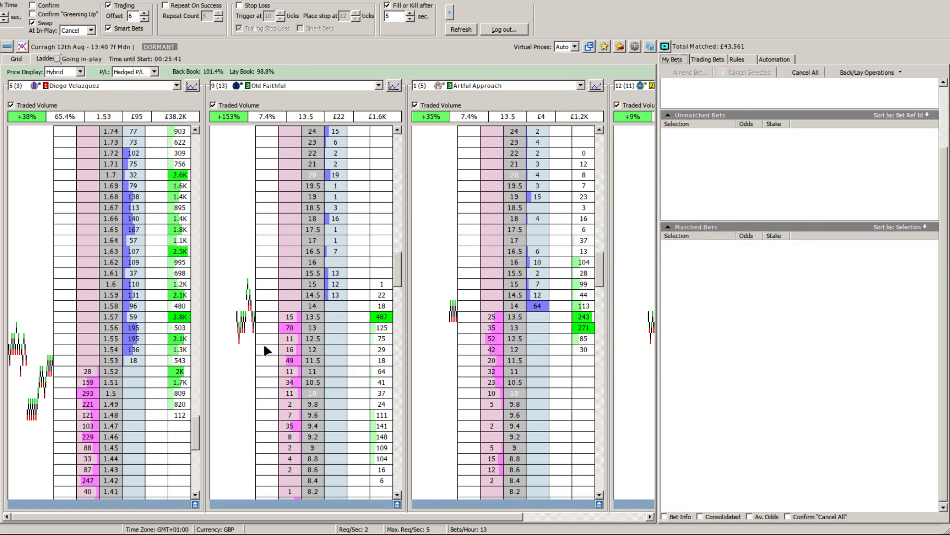
left_click(771, 59)
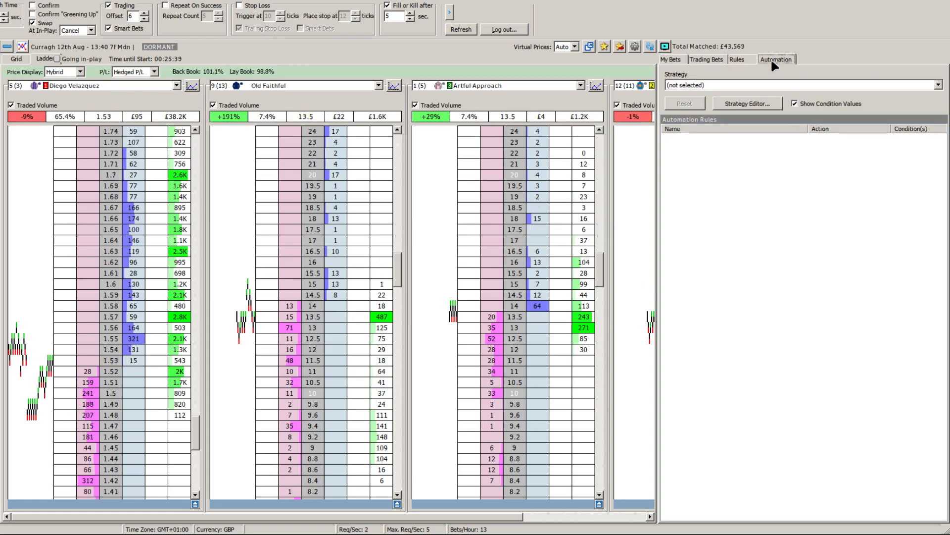
left_click(727, 85)
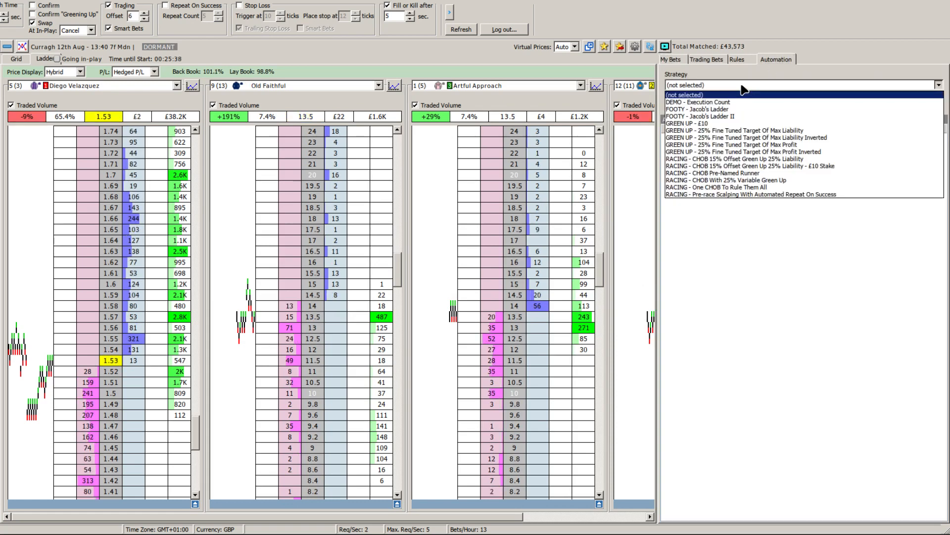
left_click(698, 102)
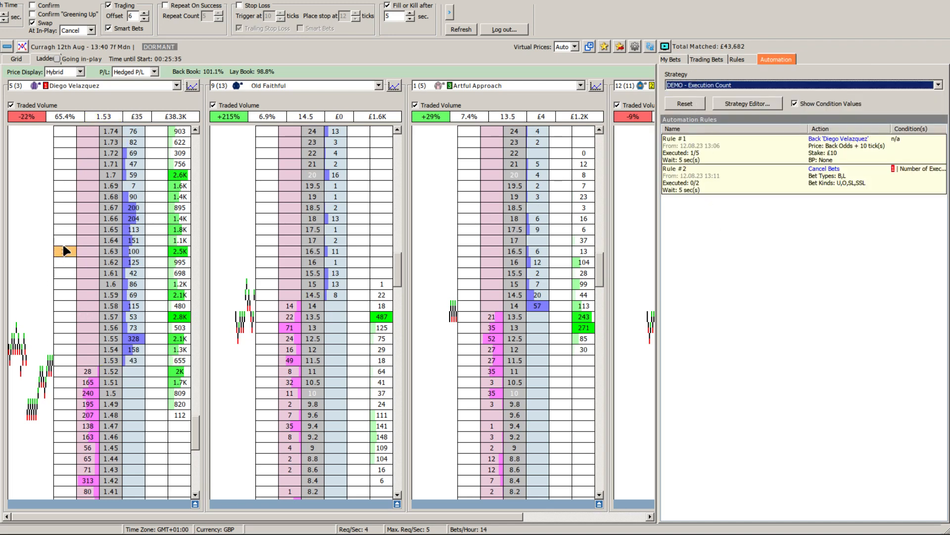
- Compare the market's unmatched bets with the execution progress of Rule #1 and Rule #2 as the strategy runs
left_click(671, 58)
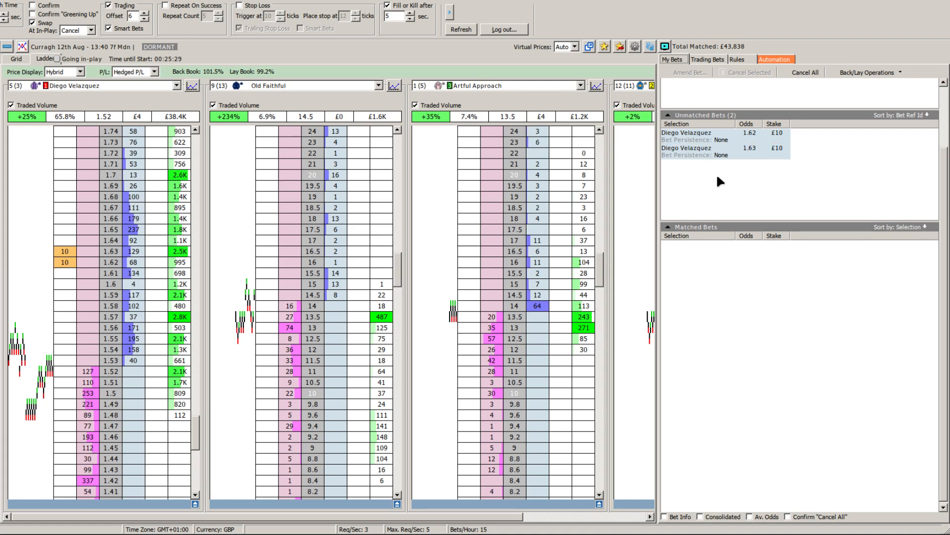
left_click(764, 58)
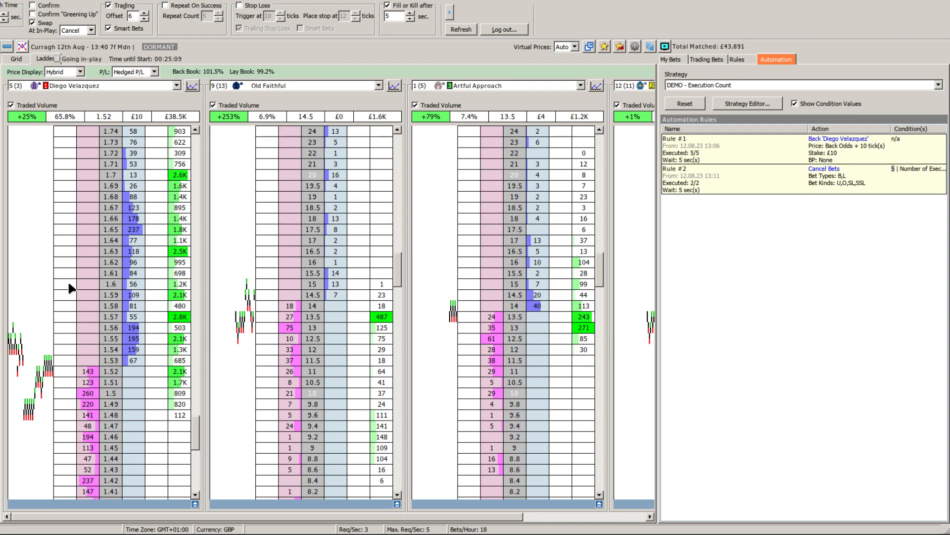
left_click(674, 60)
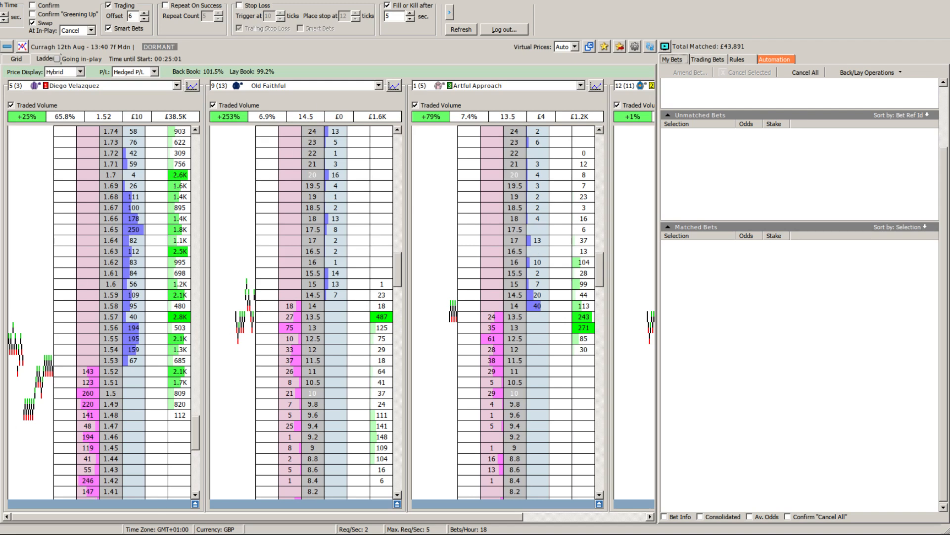
left_click(770, 61)
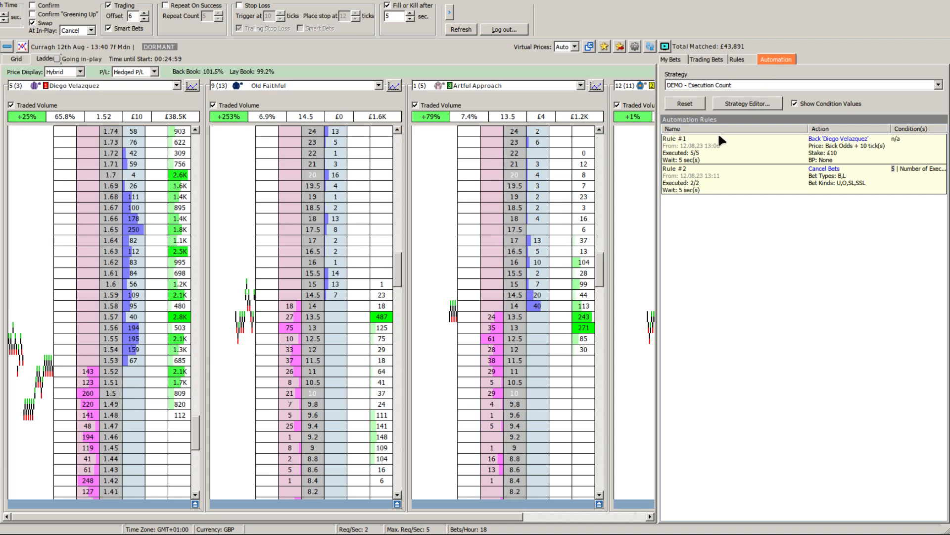
- Review Rule #1's execution settings, and Rule #2's execution settings and Rule Number of Executions condition
left_click(732, 103)
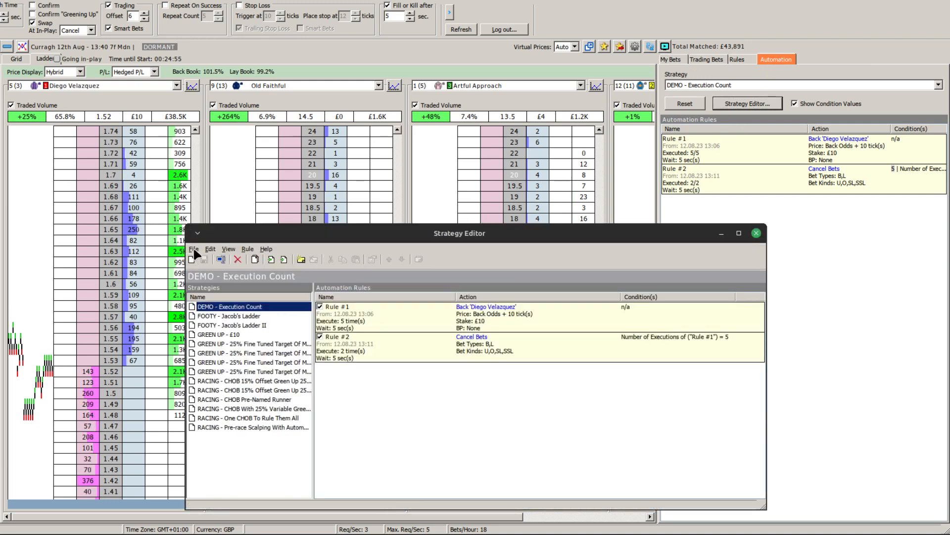
double_click(425, 326)
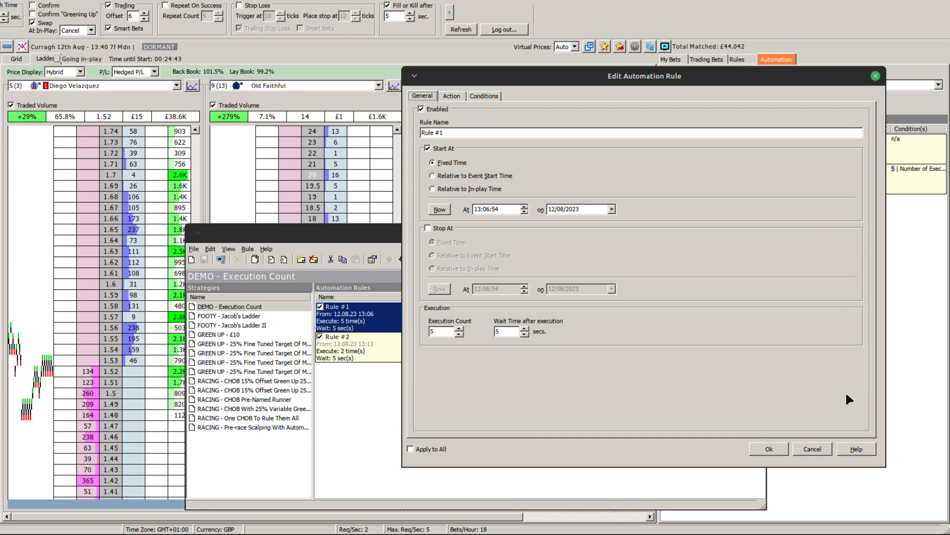
left_click(812, 449)
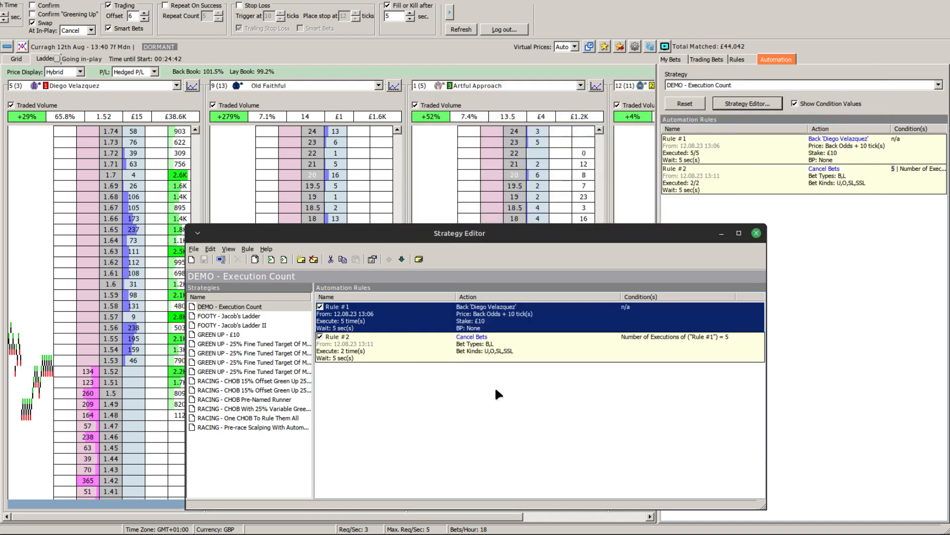
double_click(389, 346)
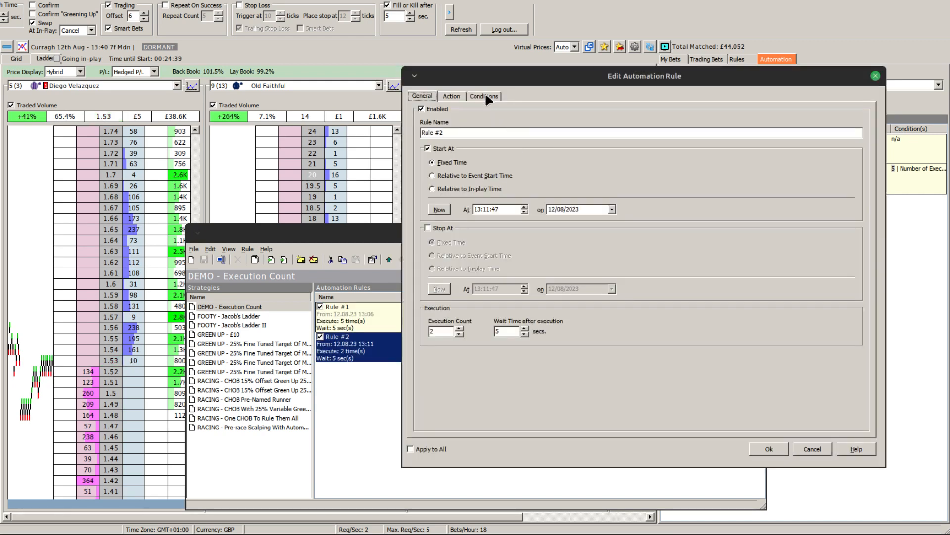
left_click(485, 97)
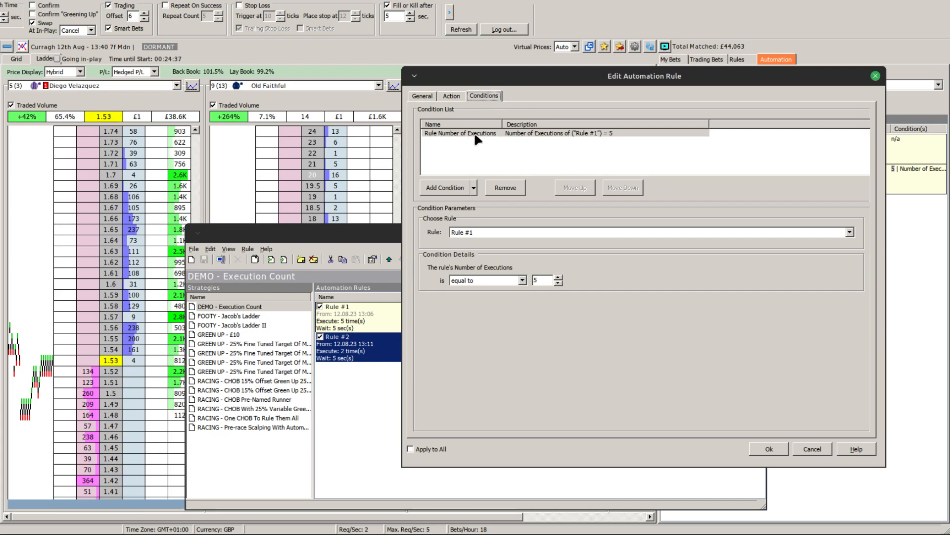